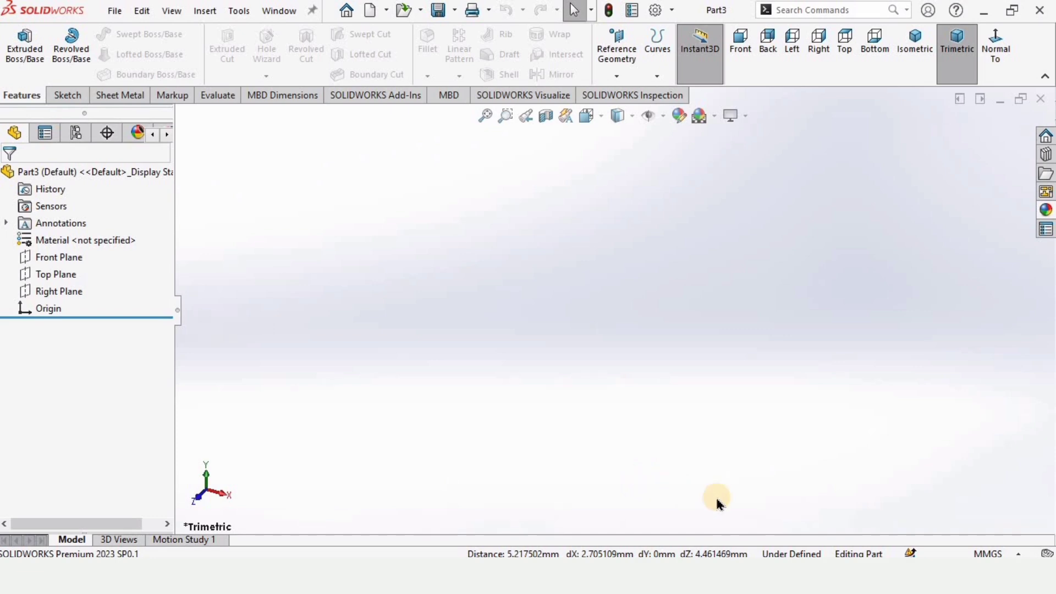
Step: Check that the document units are MMGS and apply the Plain White scene to the part's background
click(1010, 553)
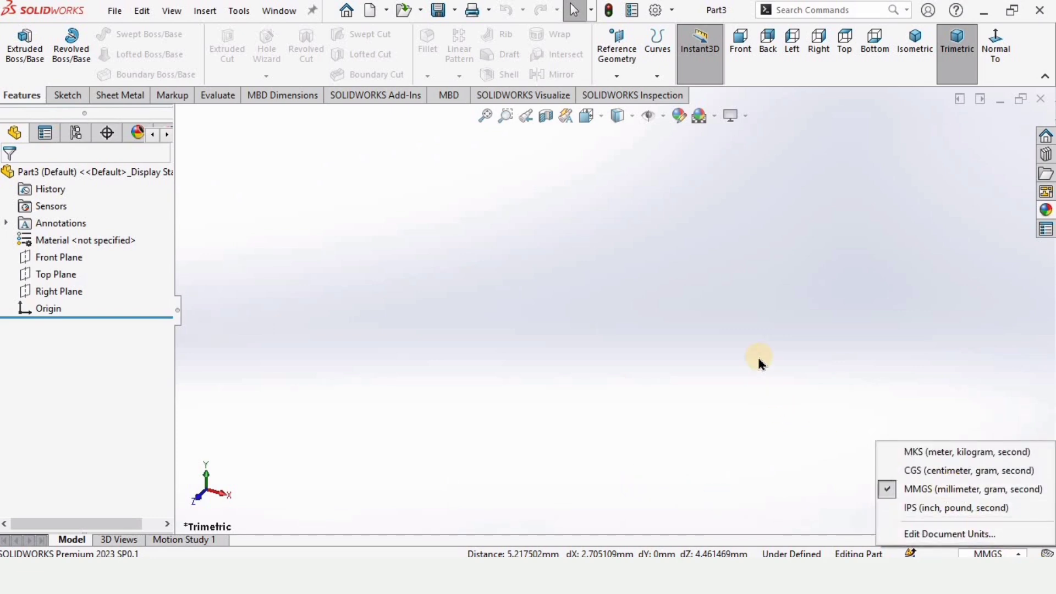
click(711, 200)
click(714, 116)
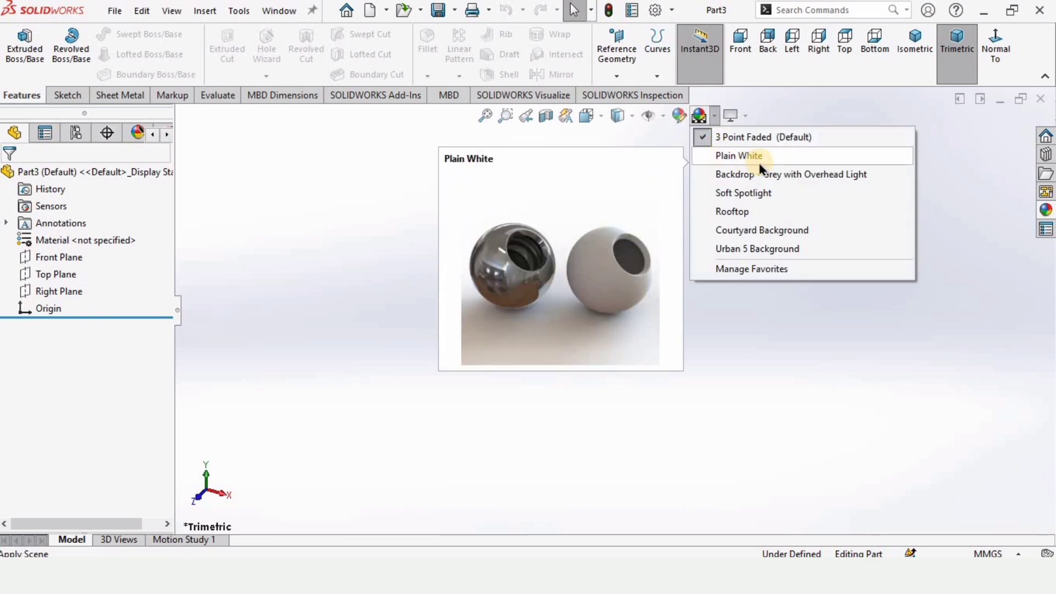
click(759, 157)
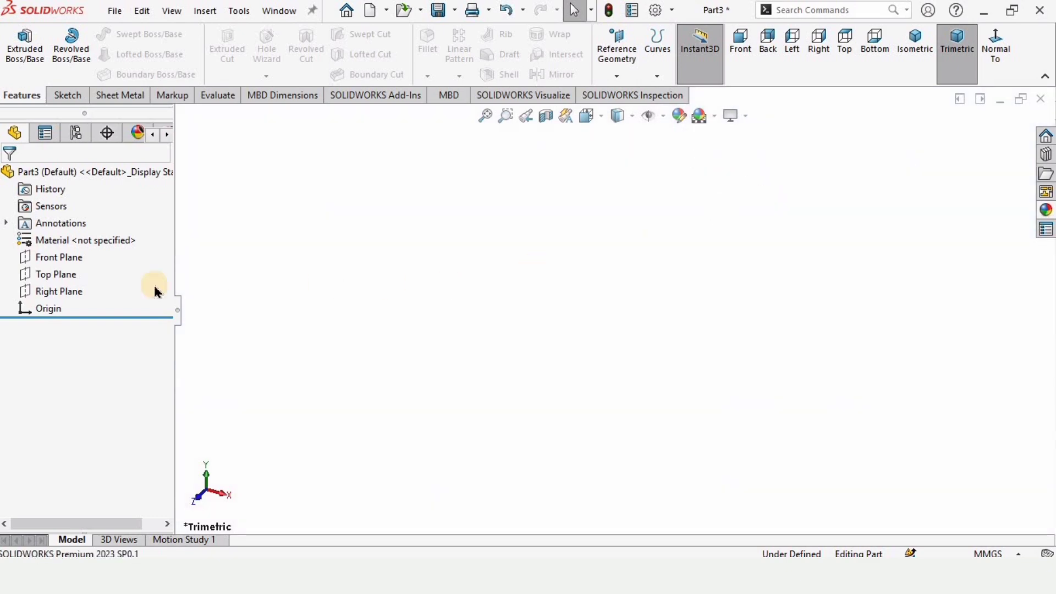
Step: Start a sketch on the Top Plane and draw a center rectangle about 169 mm wide, centred on the origin
click(58, 275)
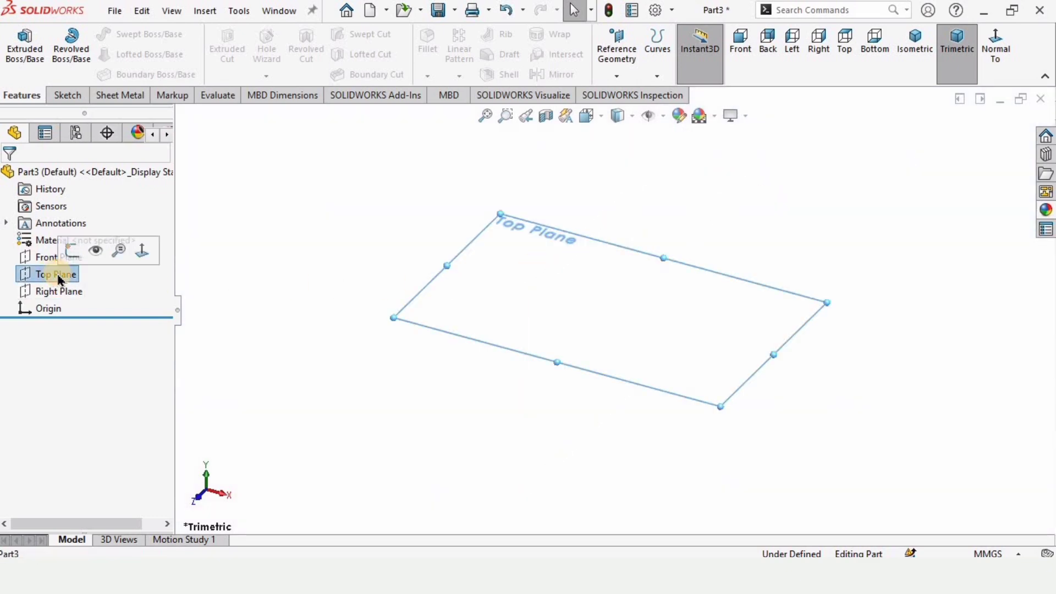
click(71, 251)
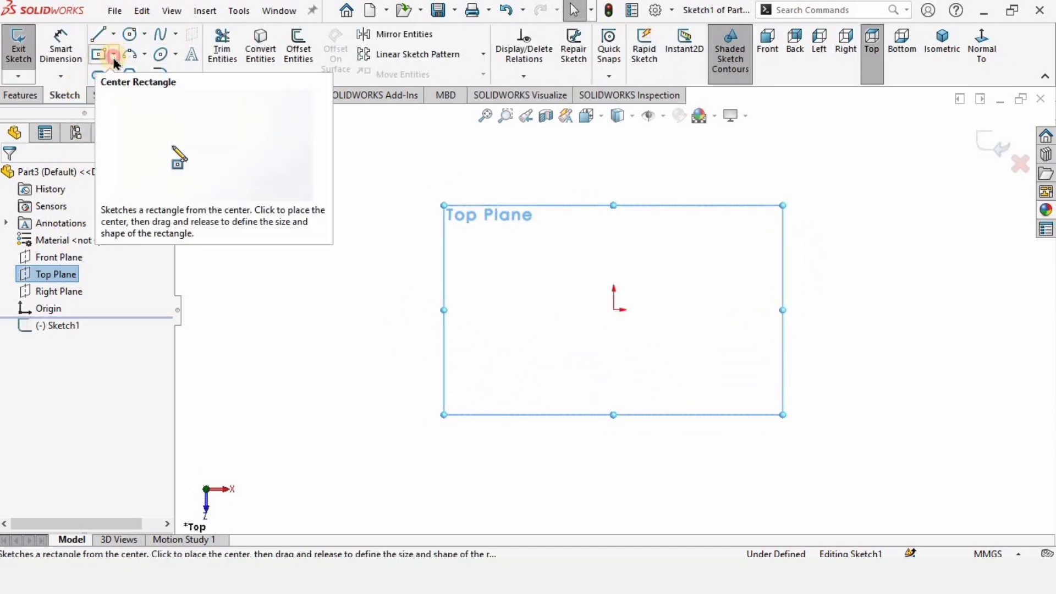
click(114, 58)
click(162, 97)
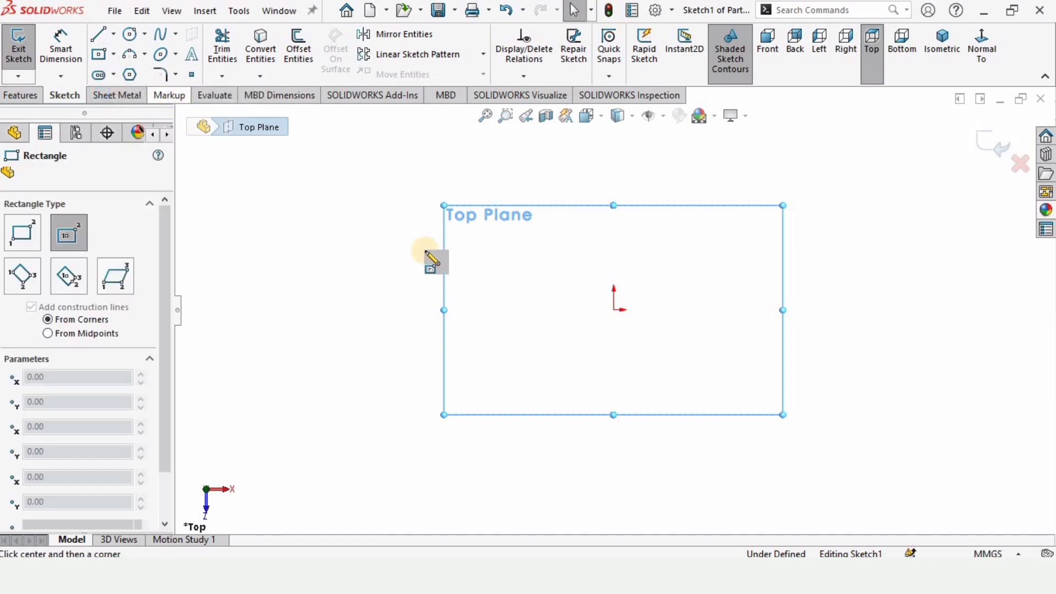
click(614, 310)
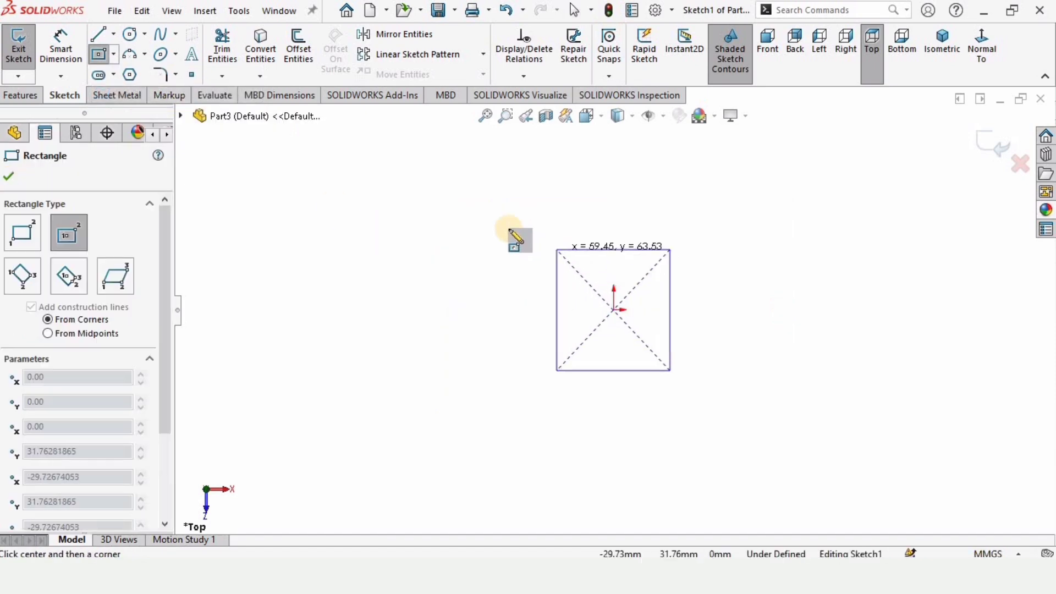
click(452, 220)
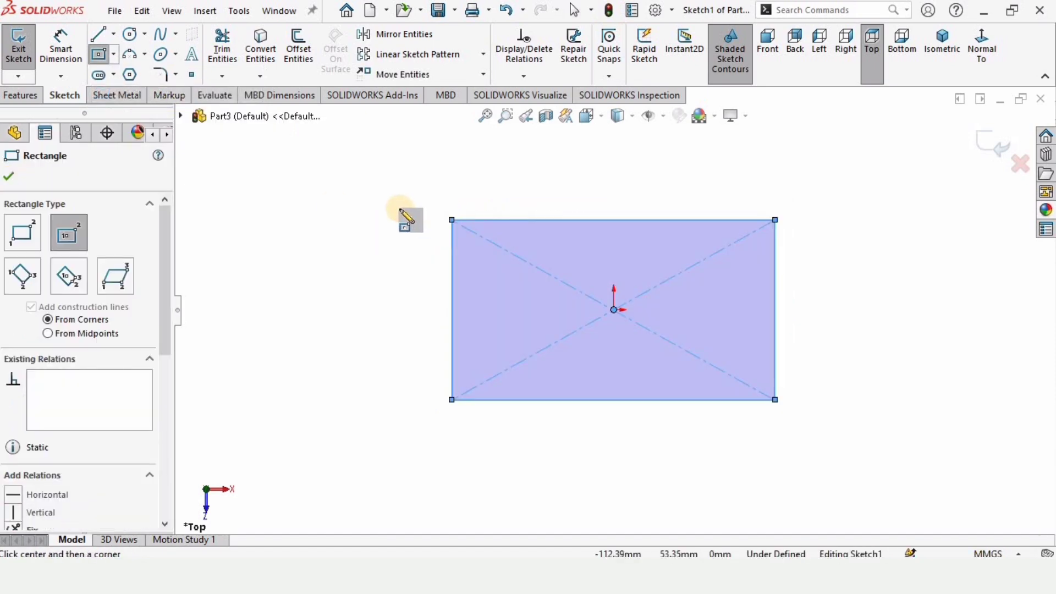
key(Escape)
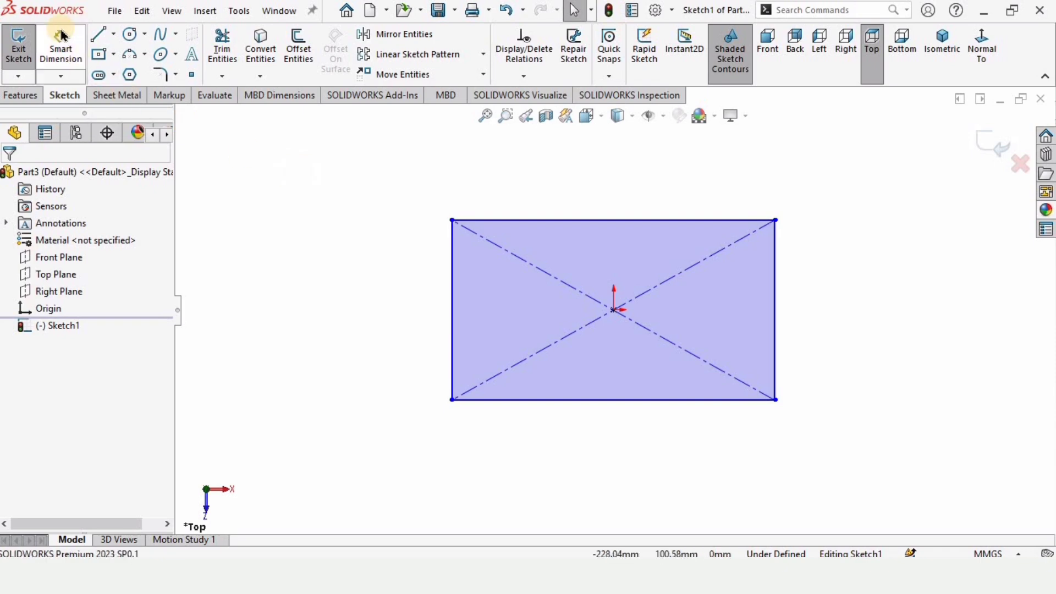
Step: Dimension the rectangle's horizontal edge to 20 mm and its vertical edge to 12 mm
click(61, 49)
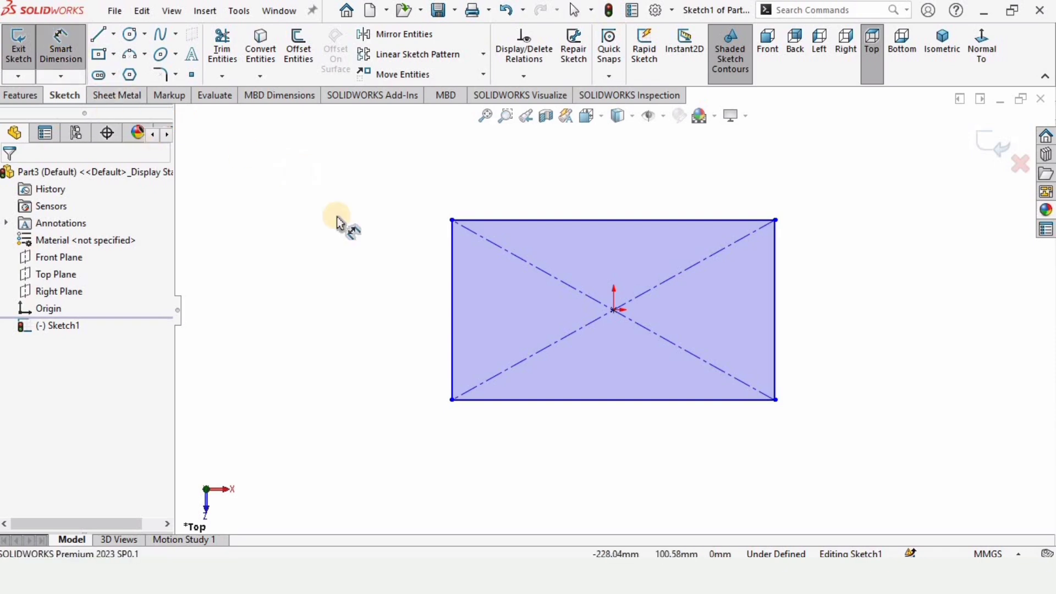
click(533, 201)
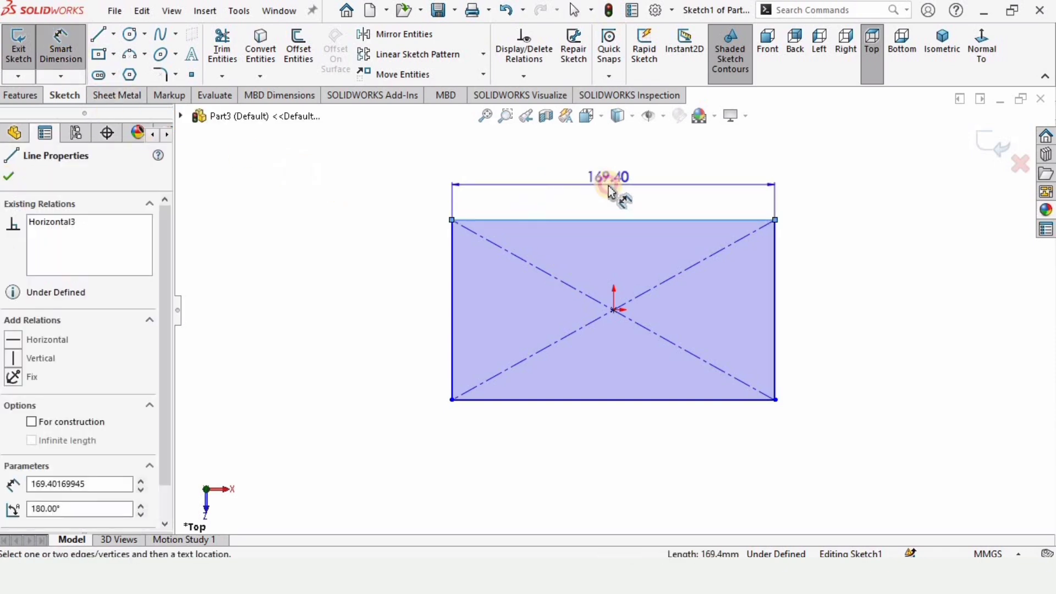
click(616, 193)
text(20)
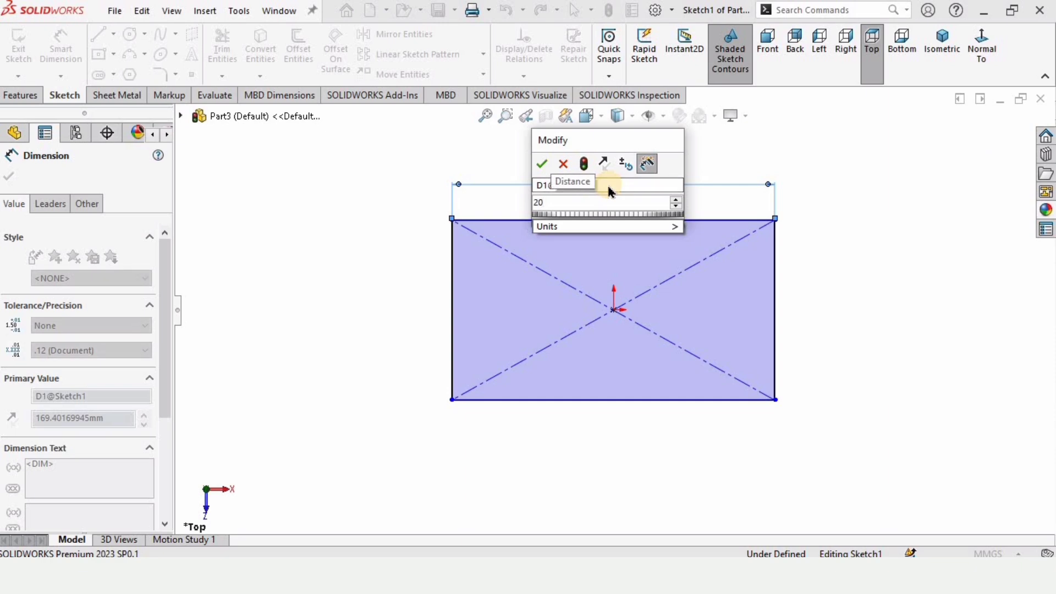
key(Return)
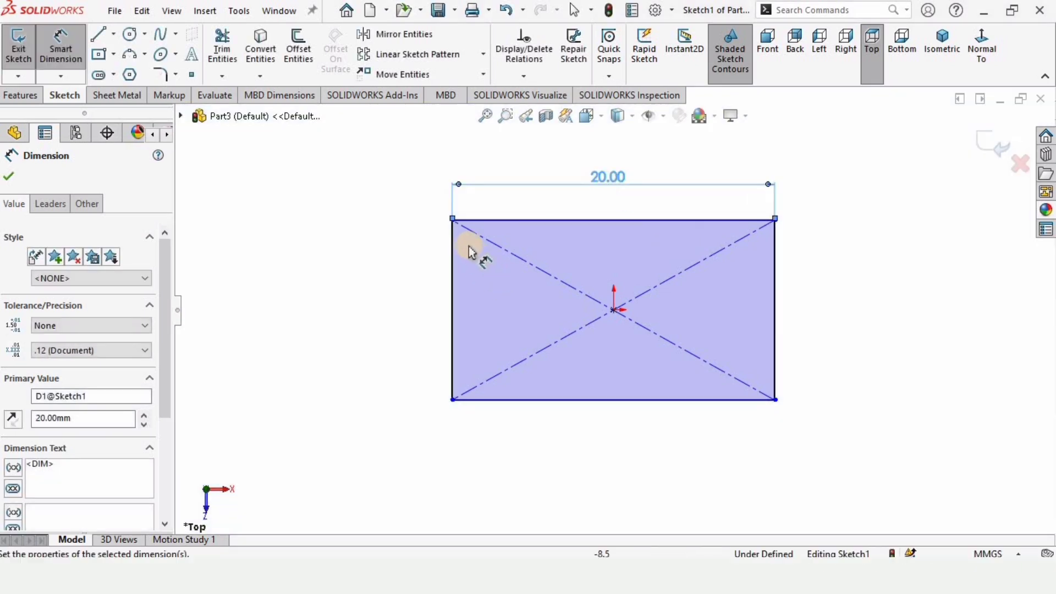
click(445, 283)
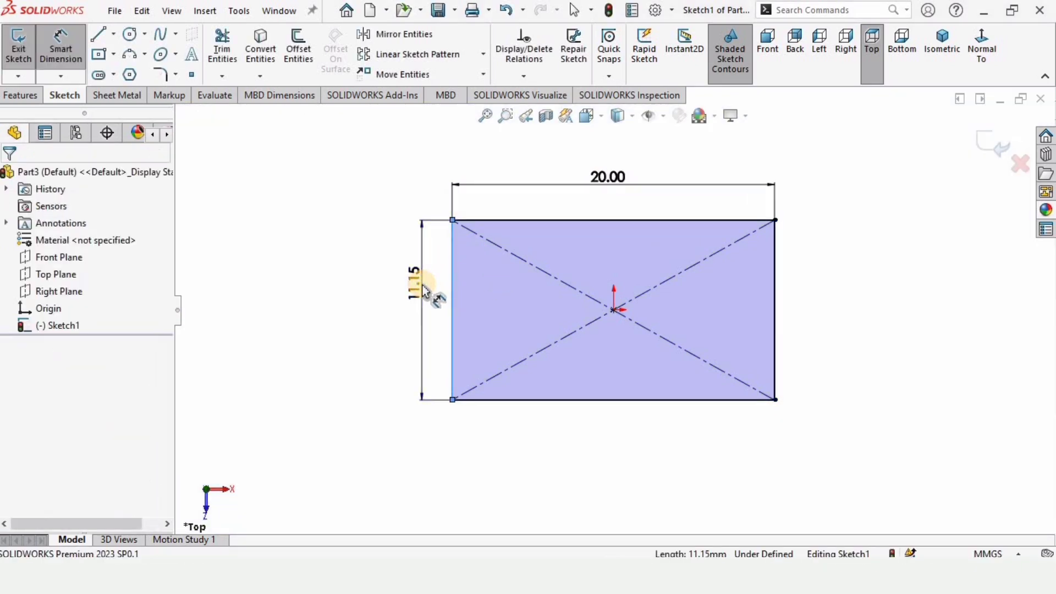
click(424, 291)
text(12)
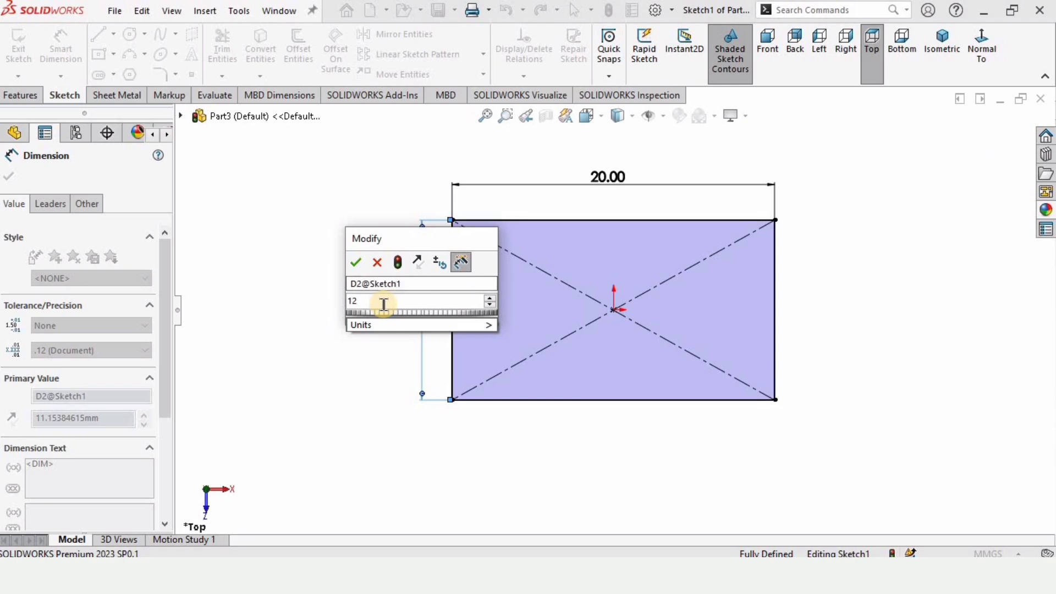
key(Return)
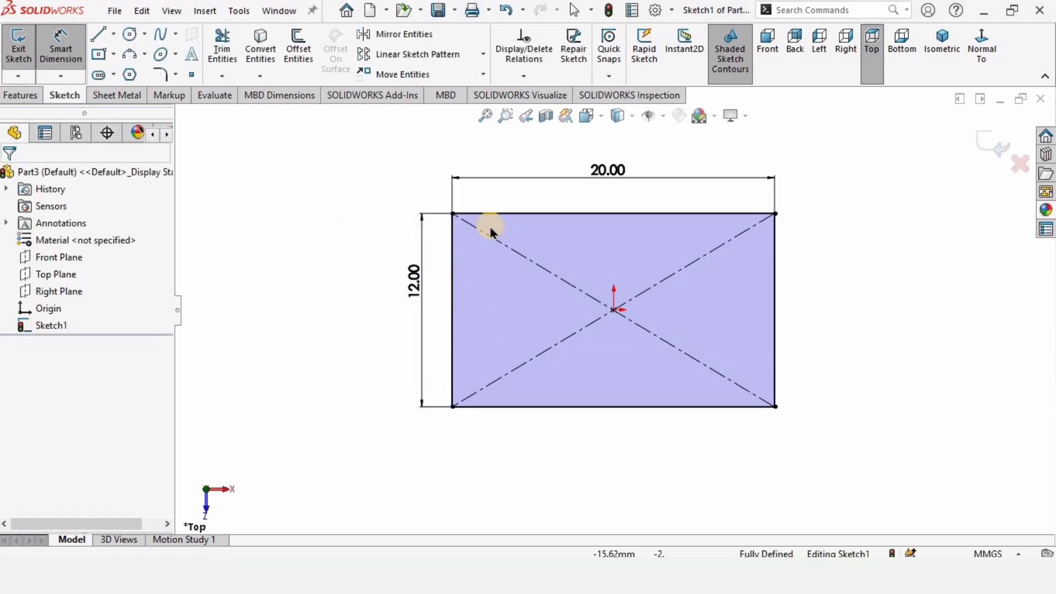
key(Escape)
Step: Draw two 6 mm radius circles centred on the midpoints of the rectangle's two vertical edges, passing through its corners
scroll(636, 245, up, 2)
scroll(636, 245, down, 2)
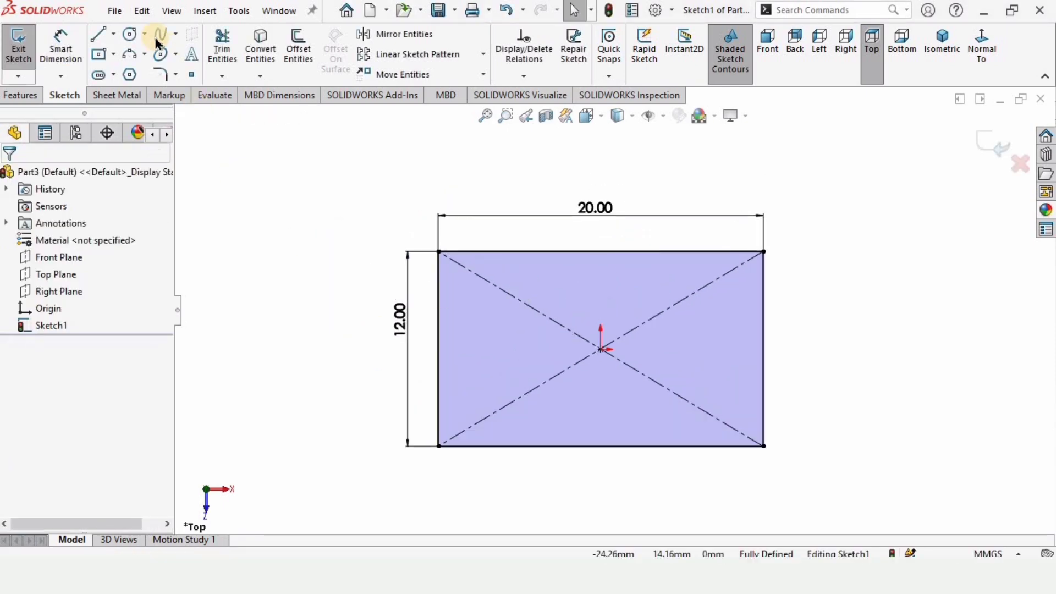
click(129, 34)
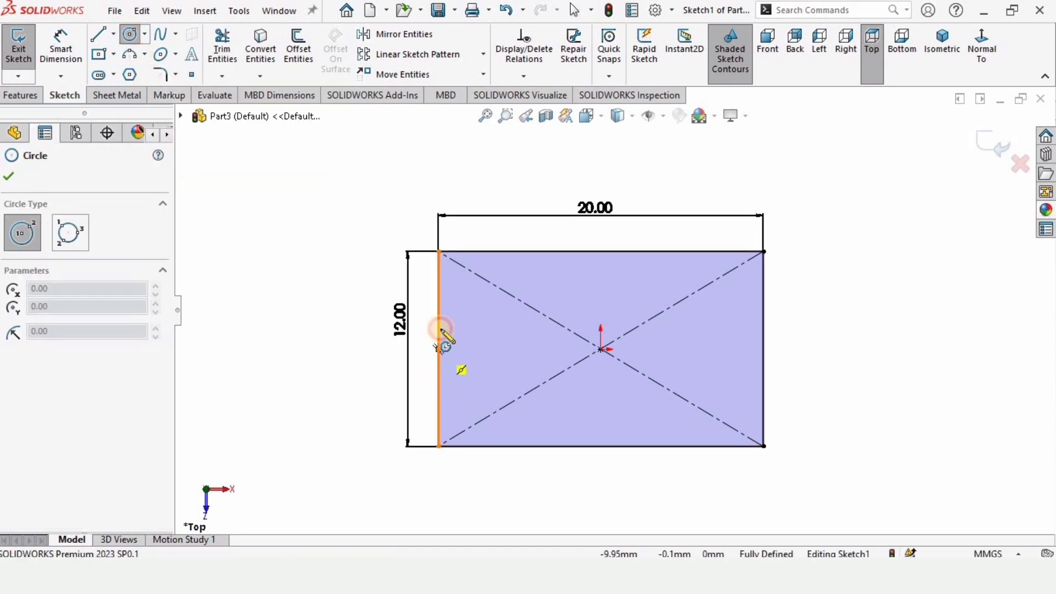
click(439, 349)
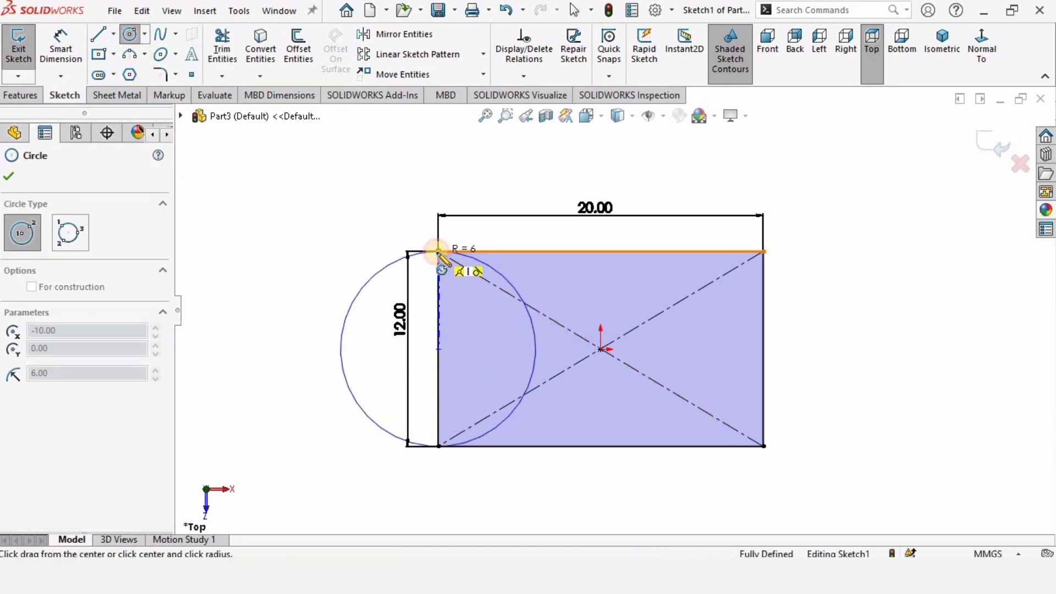
click(438, 253)
key(Escape)
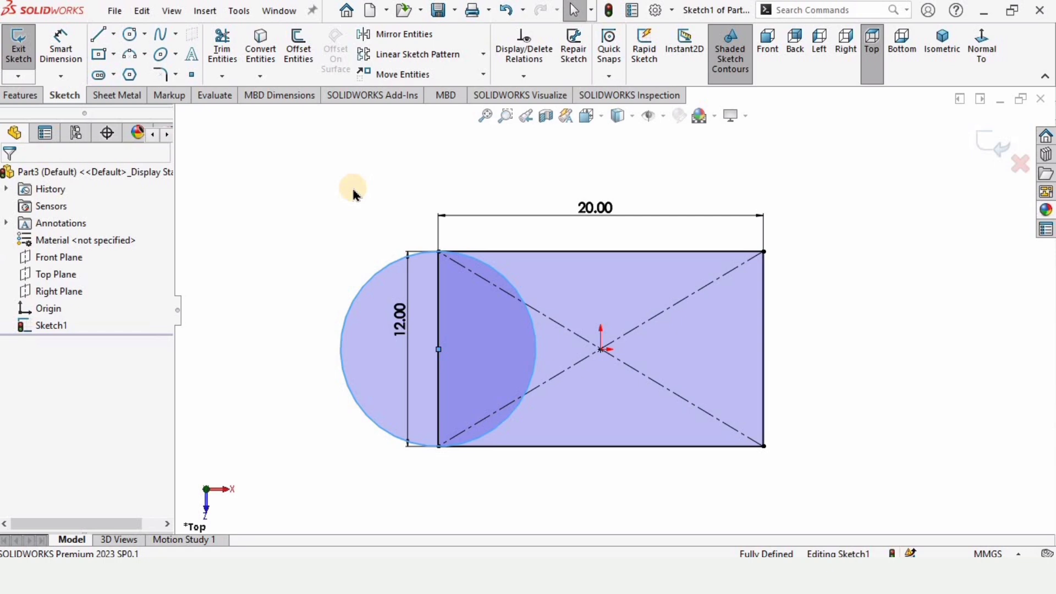
click(136, 38)
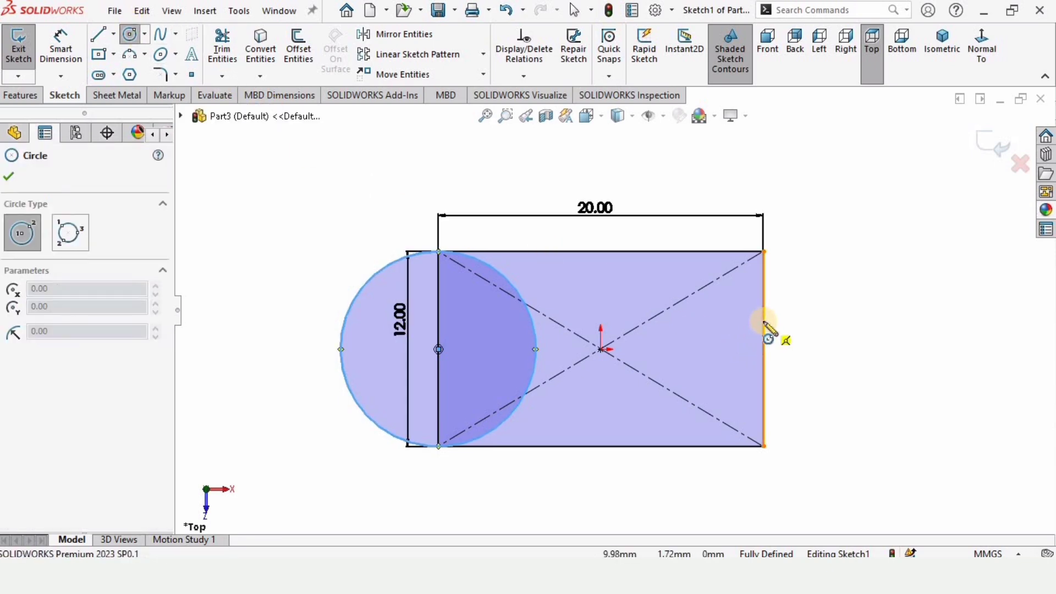
click(765, 349)
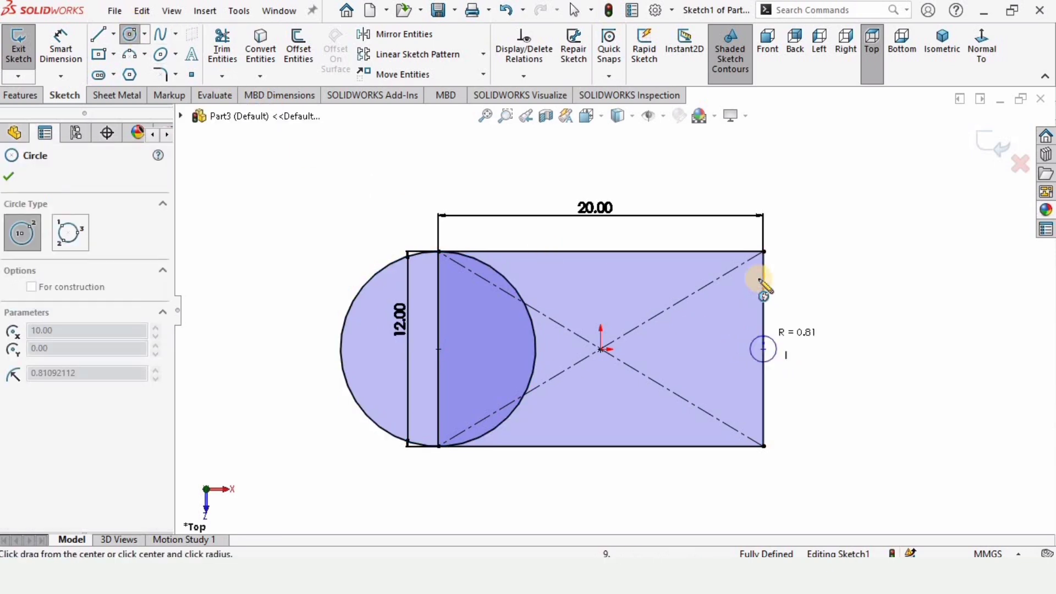
click(765, 253)
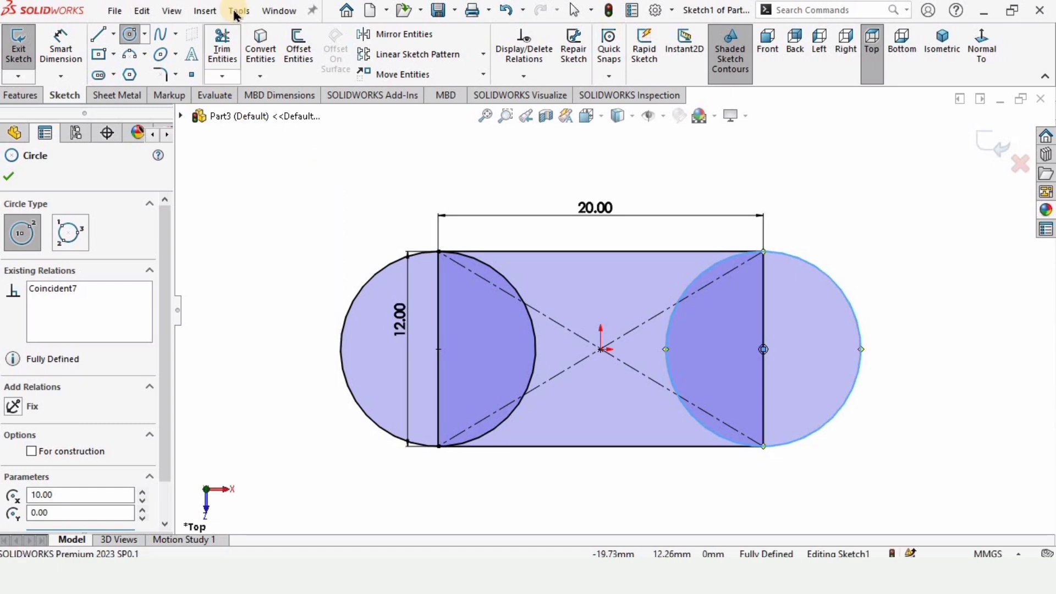
Step: Power trim the rectangle's left vertical edge and the inner half of the left circle
click(223, 49)
scroll(495, 396, down, 1)
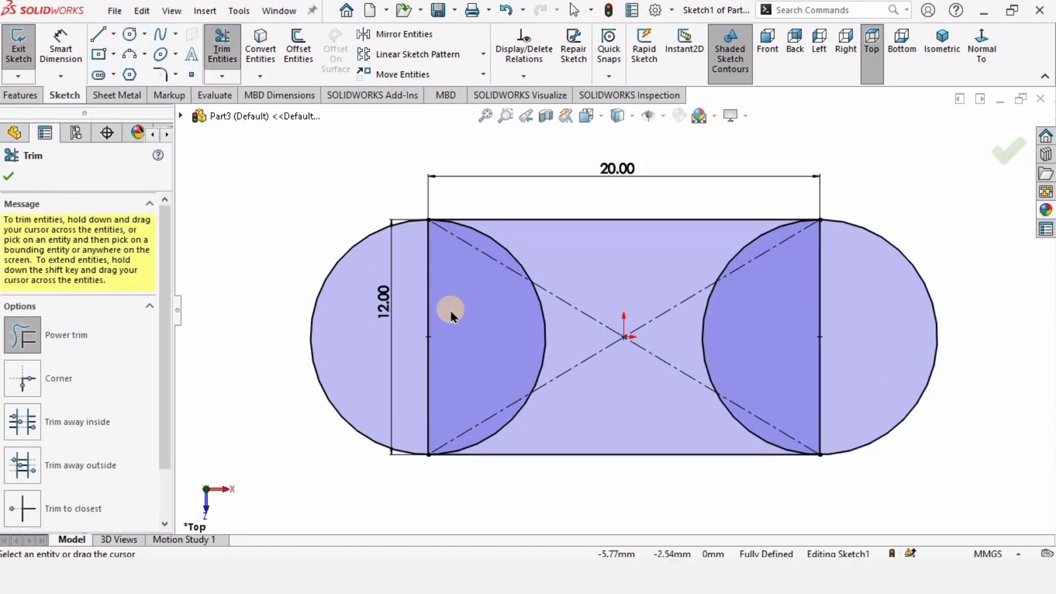
mouse_move(437, 259)
mouse_down()
mouse_move(400, 302)
mouse_move(427, 299)
mouse_move(418, 302)
mouse_move(488, 245)
mouse_move(505, 247)
mouse_up()
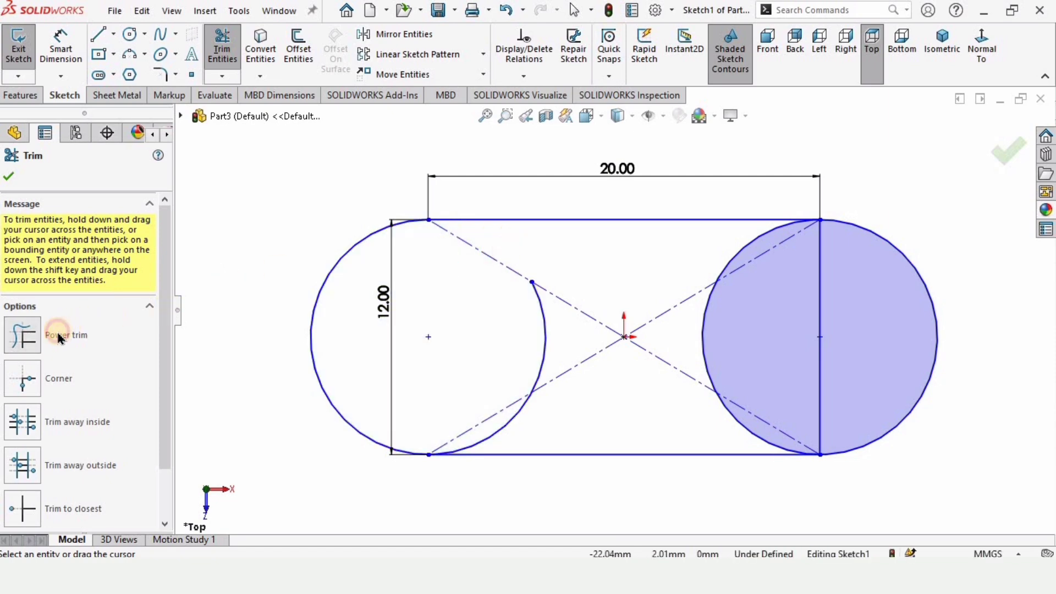
drag(523, 335, 552, 337)
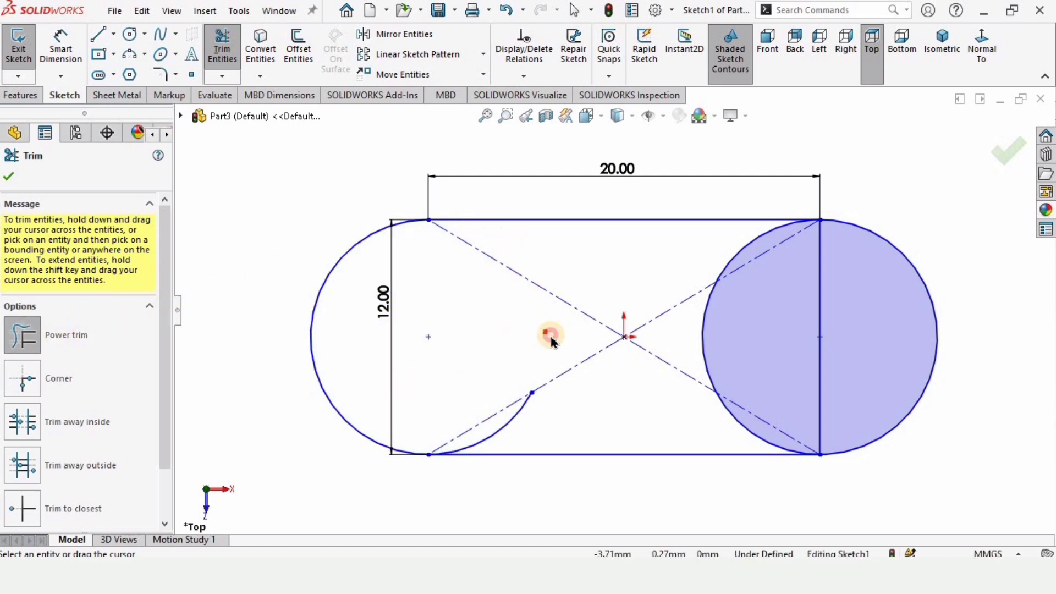
drag(494, 431, 503, 438)
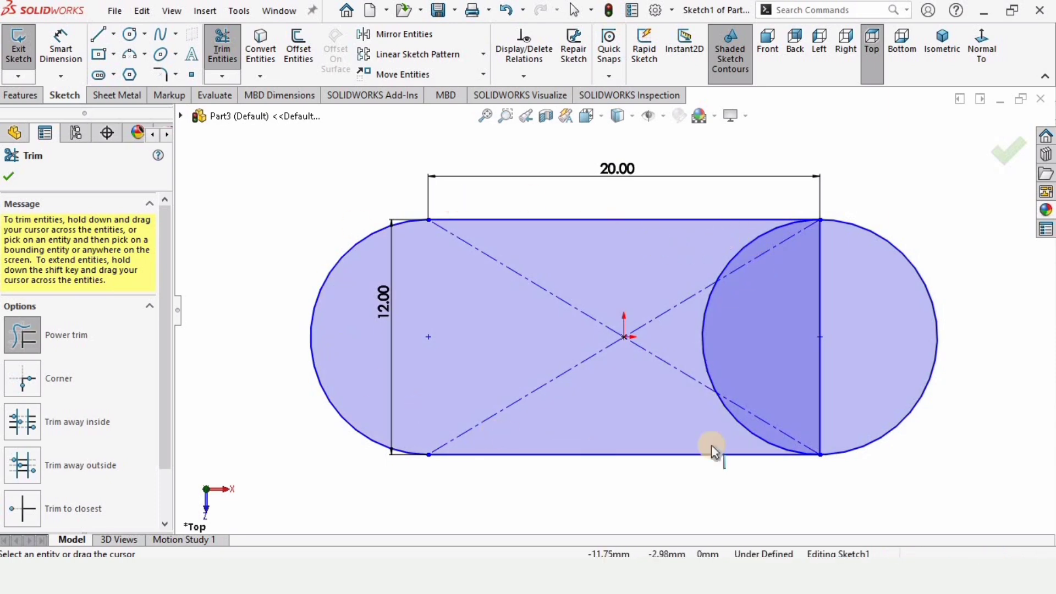
Step: Trim the inner half of the right circle and the right vertical edge, and move the 12 mm dimension outside the slot profile
mouse_move(734, 260)
mouse_down()
mouse_move(745, 249)
mouse_move(711, 292)
mouse_move(715, 318)
mouse_up()
click(727, 427)
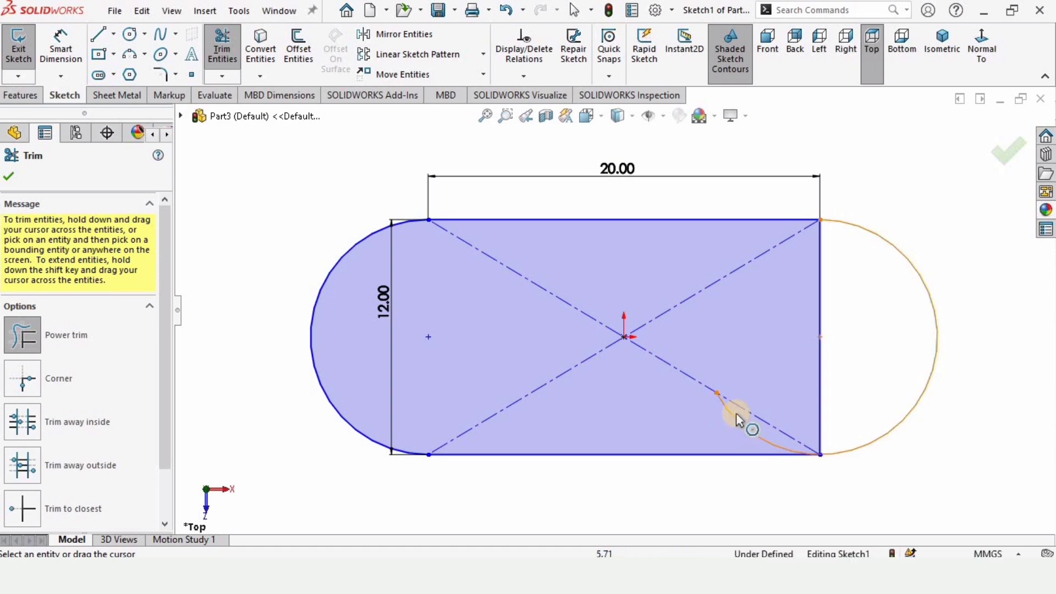
click(748, 435)
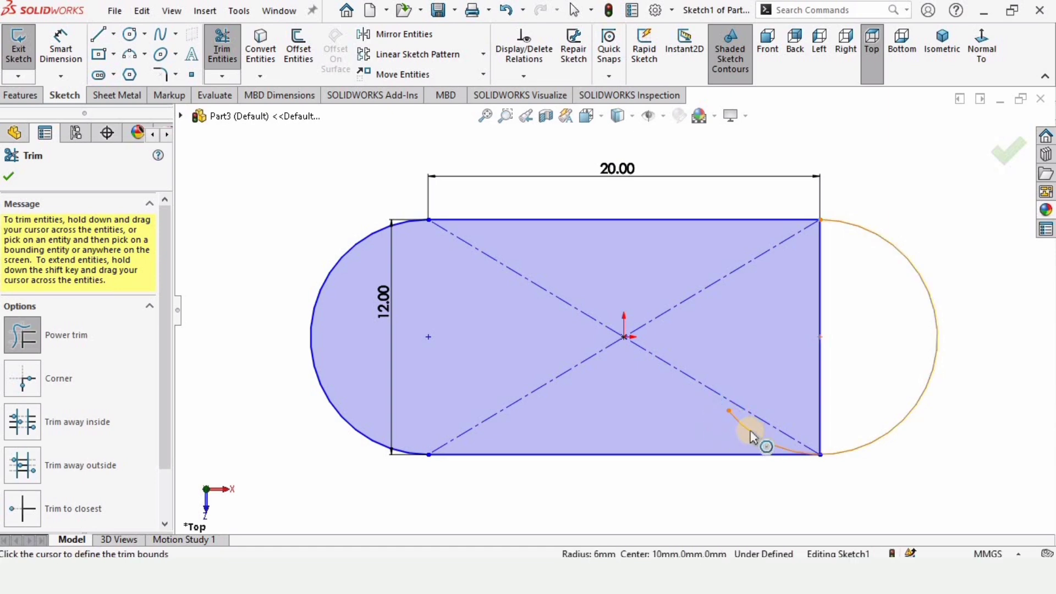
click(745, 437)
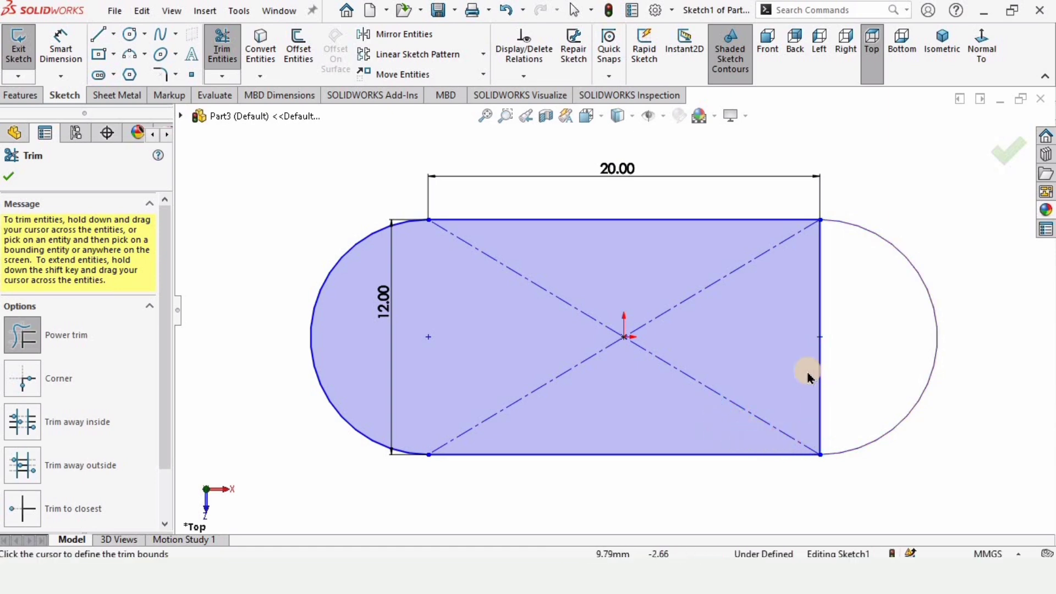
drag(814, 364, 837, 349)
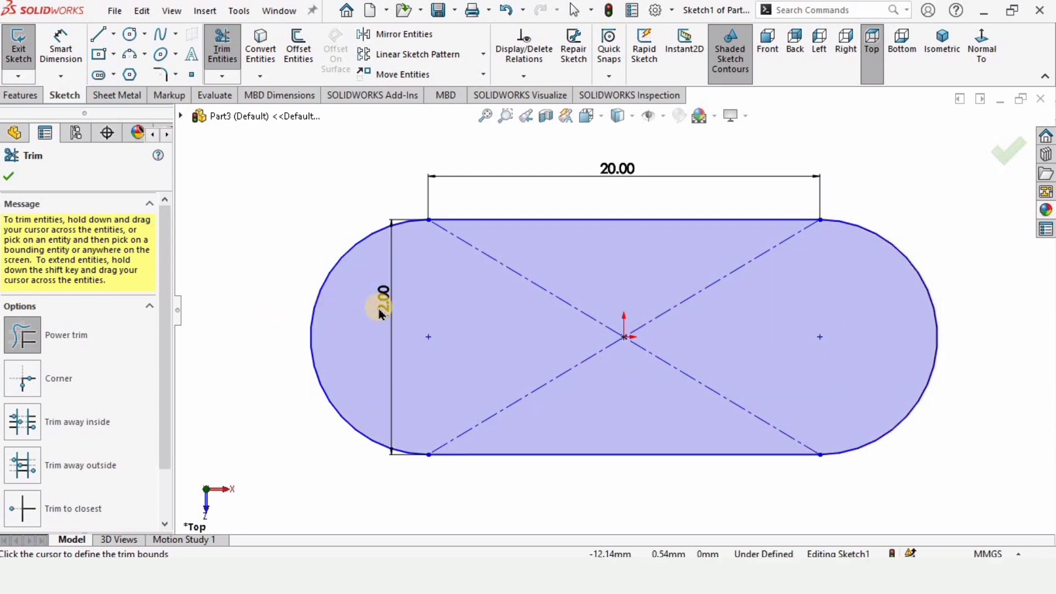
key(Escape)
drag(385, 299, 271, 301)
click(236, 269)
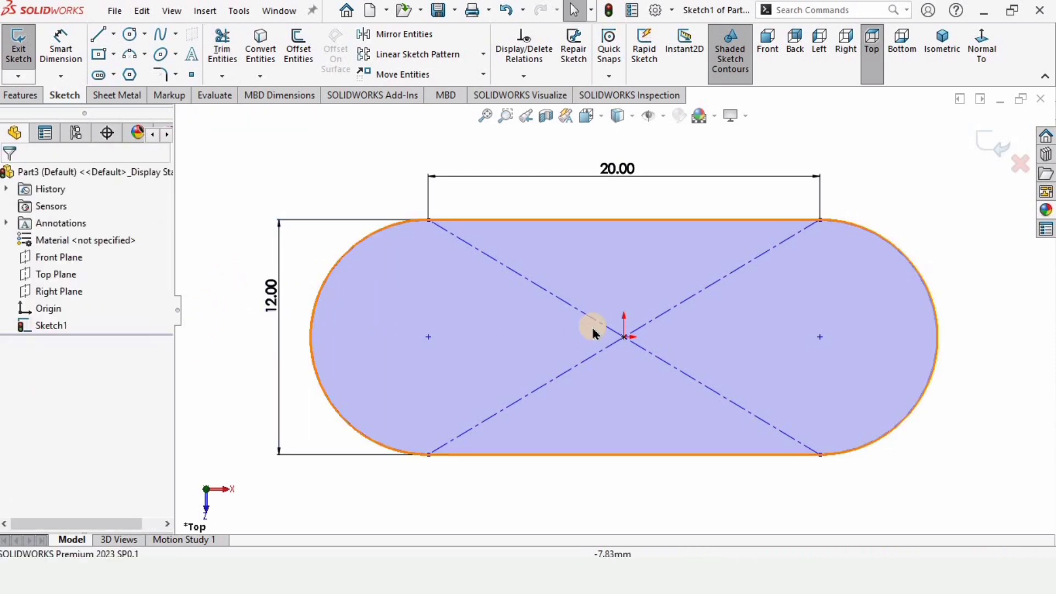
Step: Extrude the slot profile 3 mm into a solid plate with a blind end condition
scroll(609, 315, up, 3)
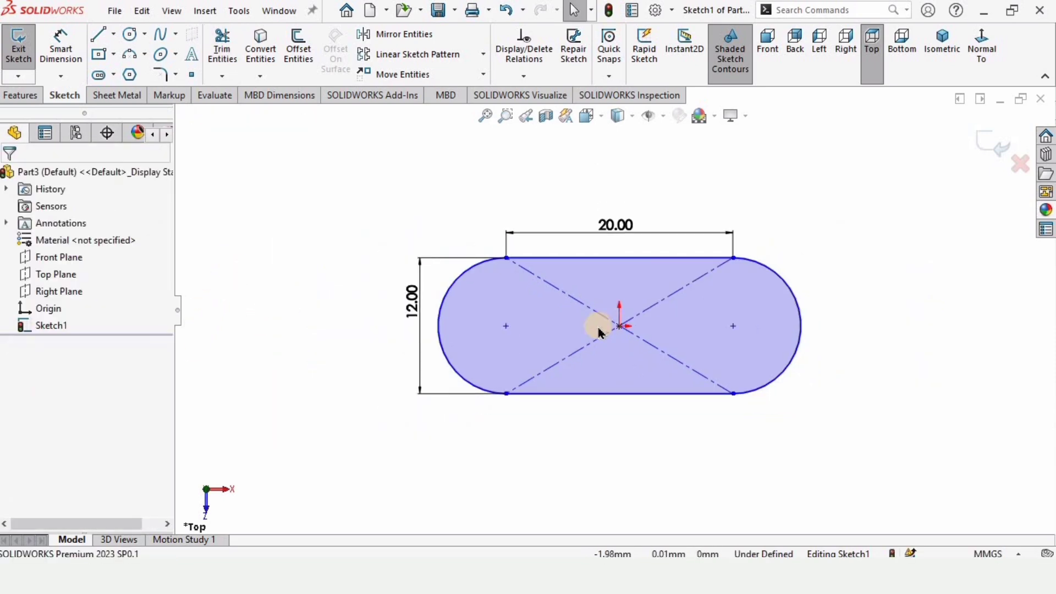
click(20, 96)
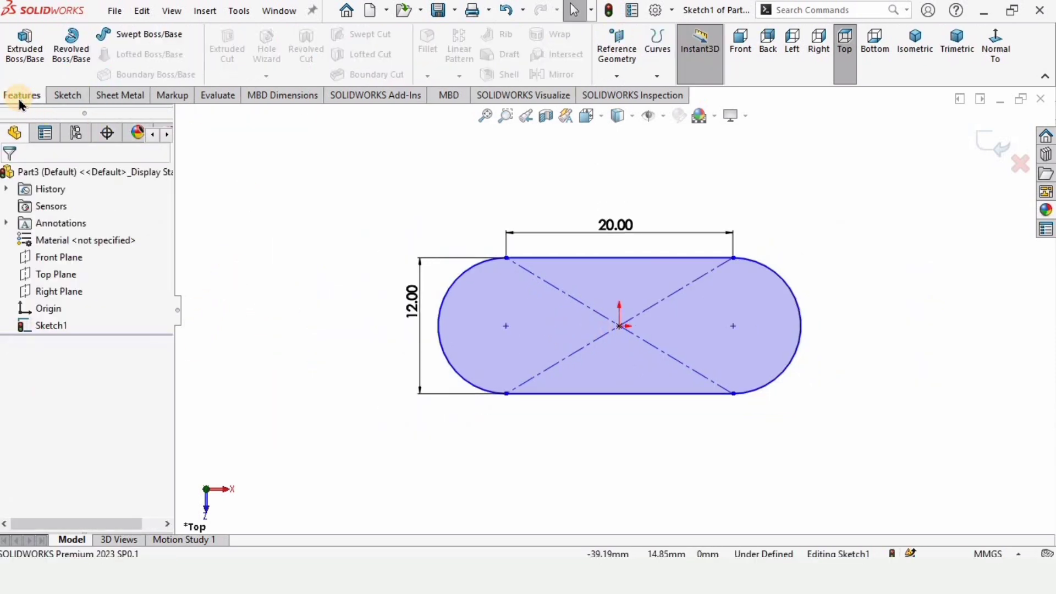
click(25, 51)
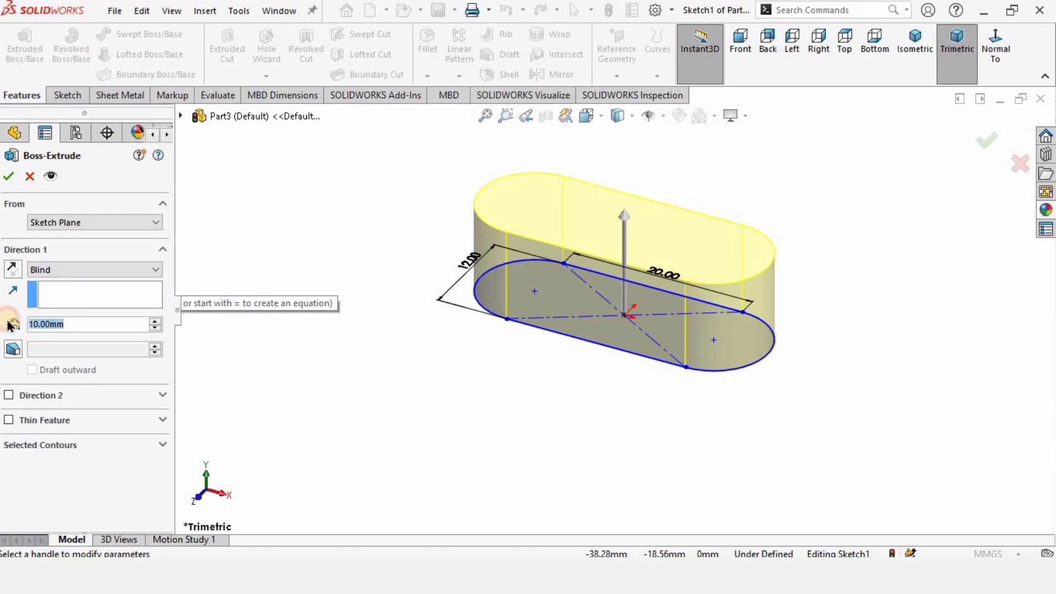
text(3)
key(Return)
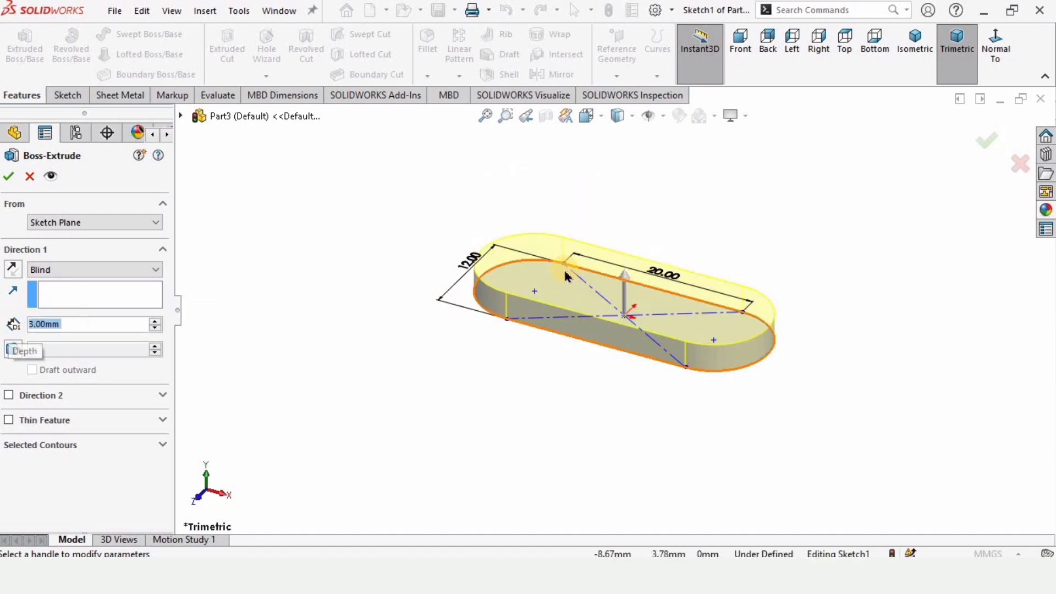
scroll(538, 285, down, 4)
click(6, 178)
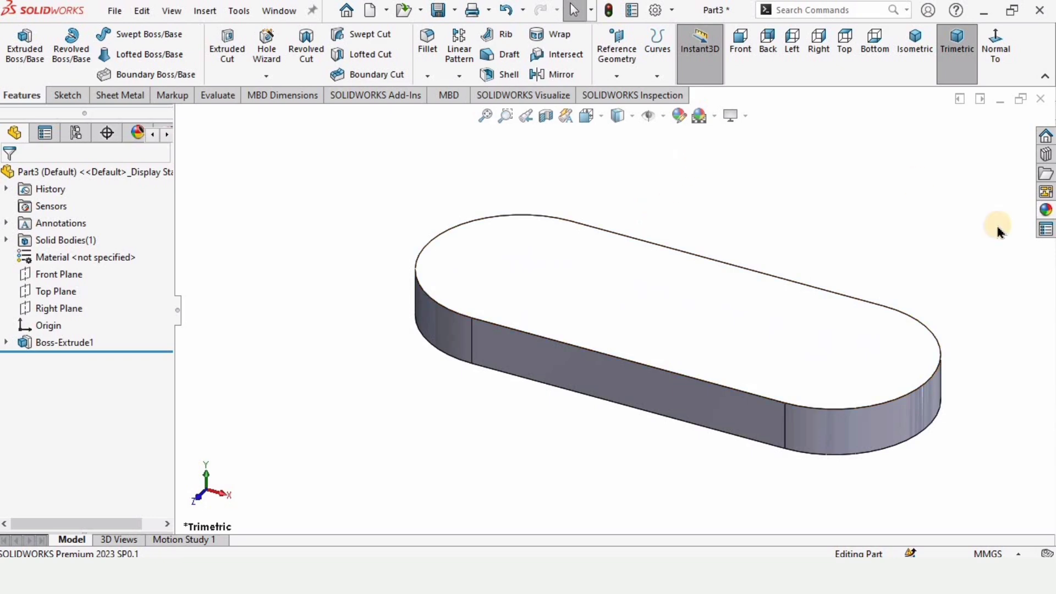
Step: Apply the matte steel appearance from the Metal > Steel category to the plate
click(1045, 211)
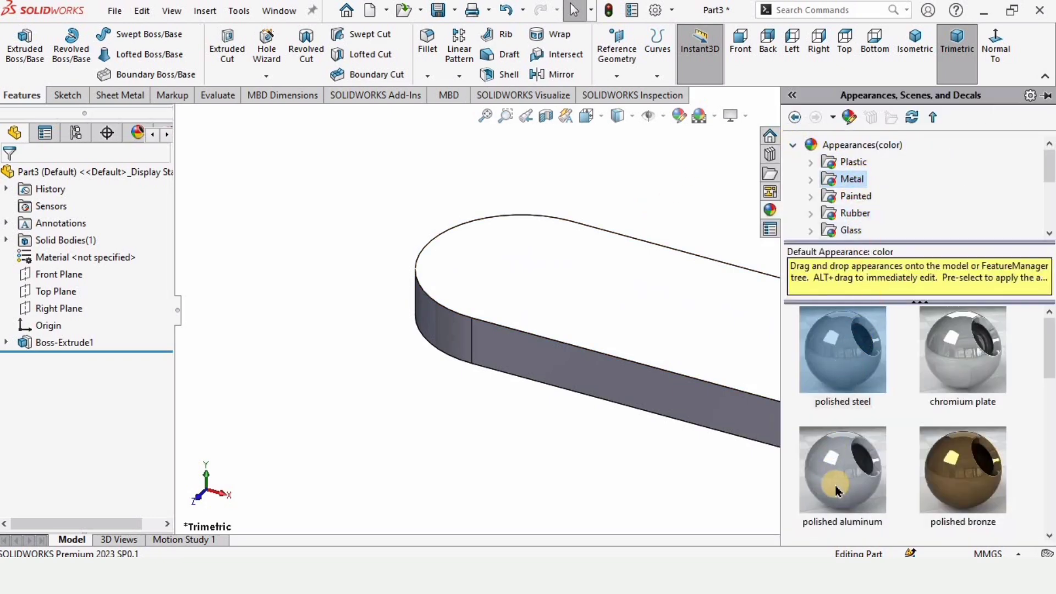
scroll(871, 487, down, 1)
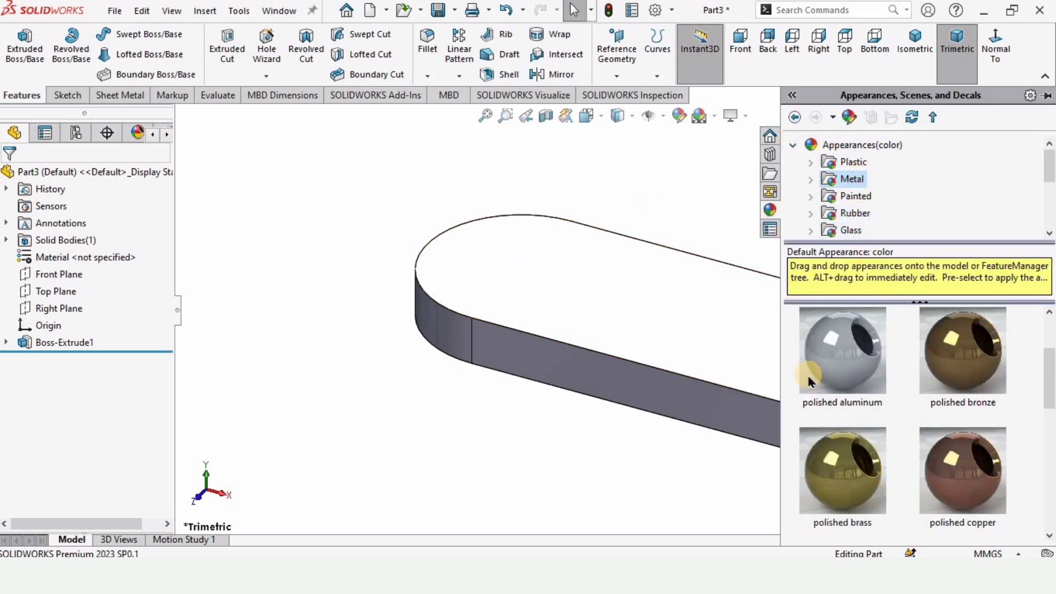
click(811, 181)
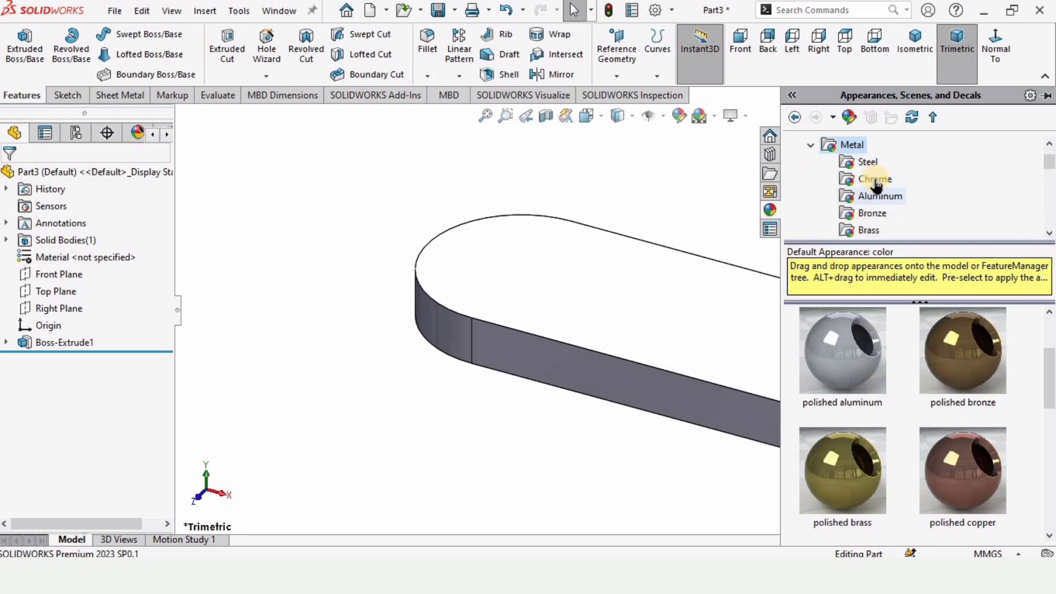
click(868, 162)
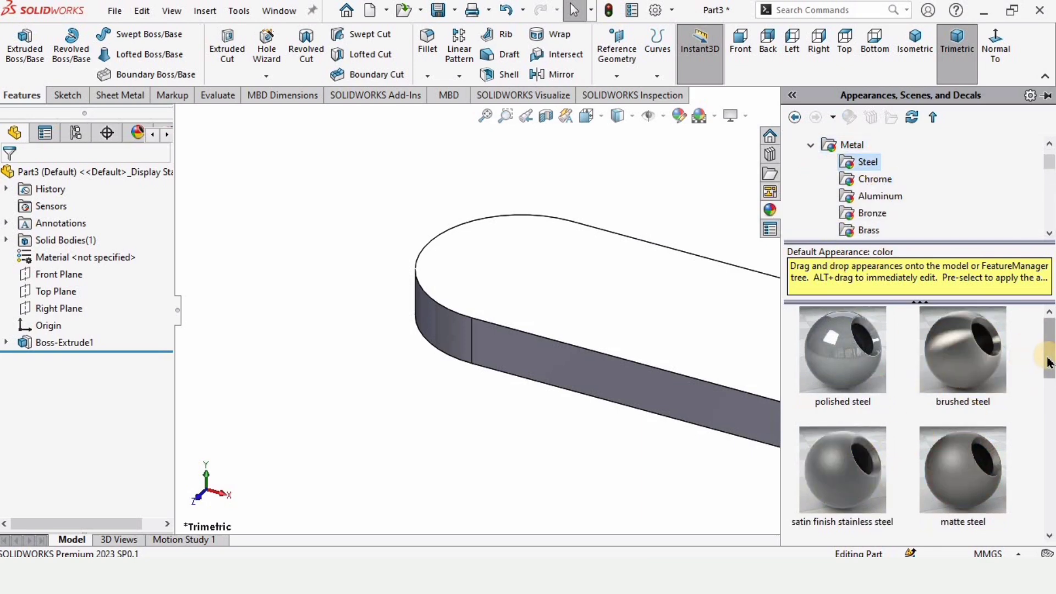
drag(1046, 362, 1047, 397)
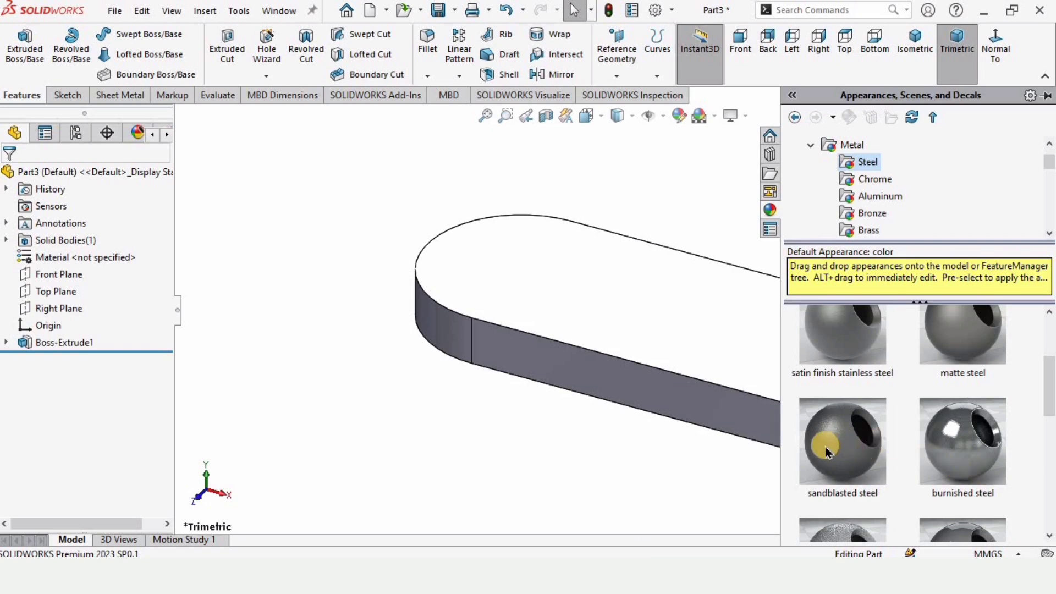
drag(954, 349, 668, 421)
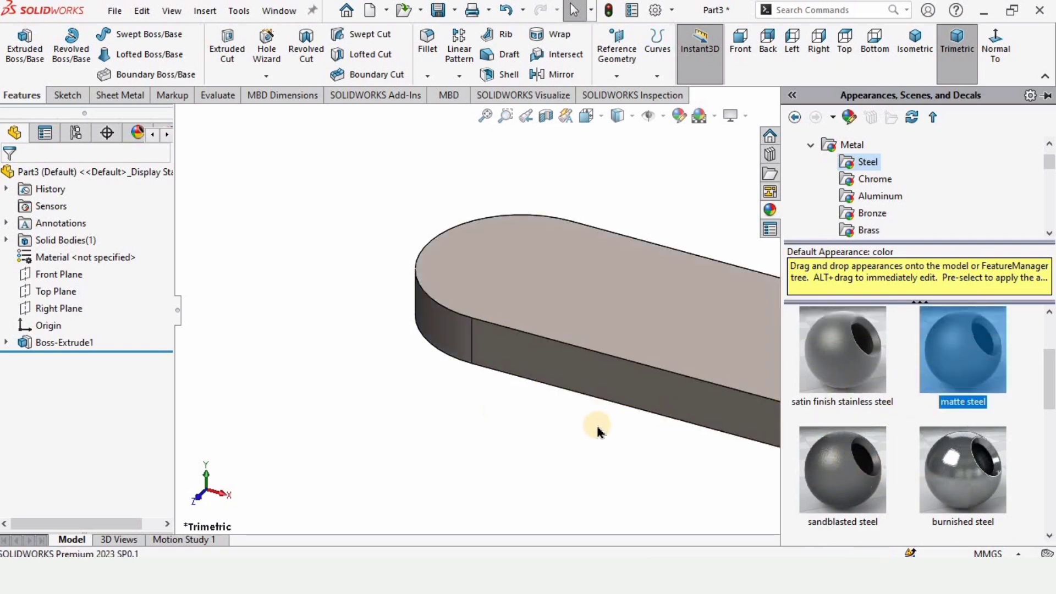
Step: Sketch a six-sided polygon about 3.6 mm across flats on the plate's top face, centred on the right rounded end's arc centre
scroll(654, 395, up, 2)
middle_drag(620, 408, 624, 356)
click(624, 357)
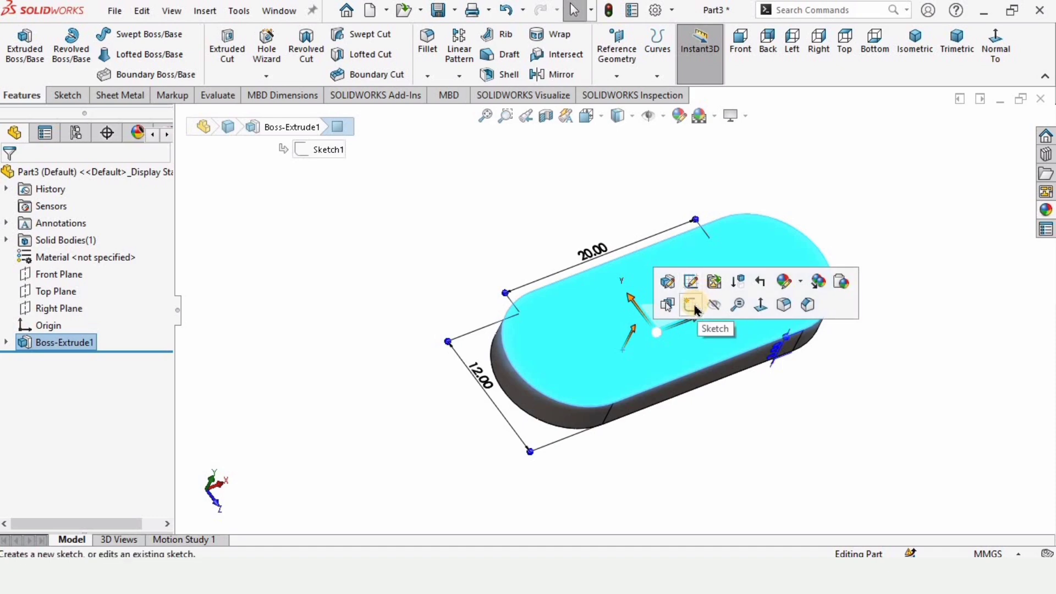
click(692, 304)
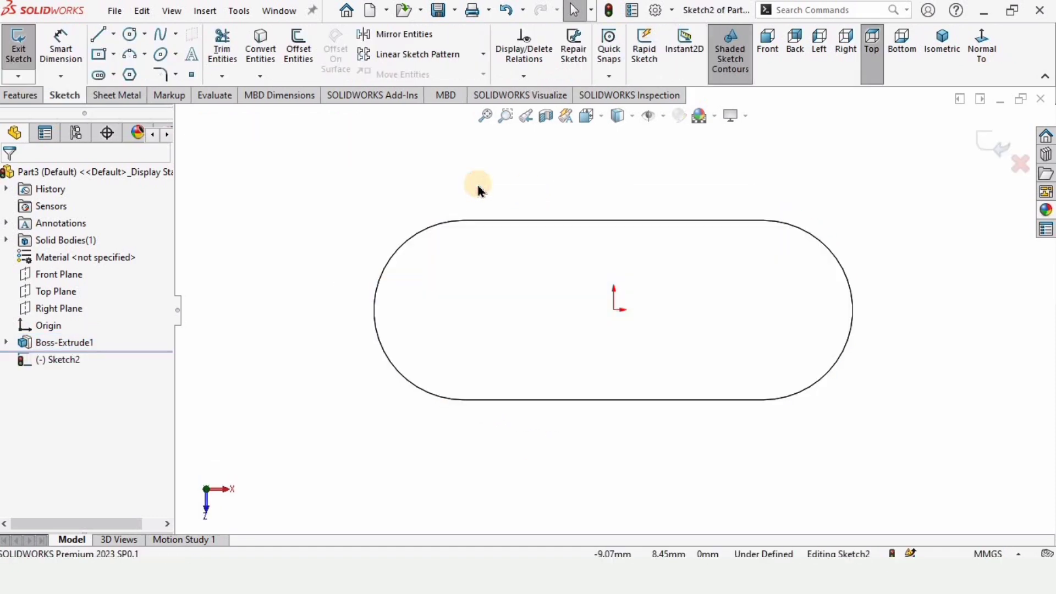
click(131, 75)
scroll(776, 222, down, 2)
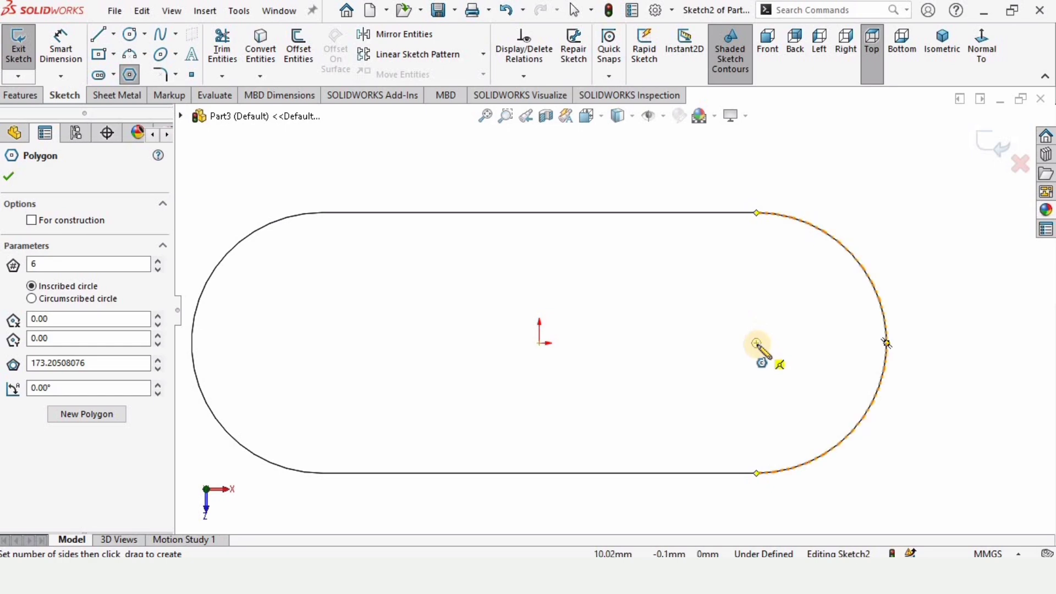
drag(757, 344, 754, 309)
key(Escape)
scroll(770, 247, down, 2)
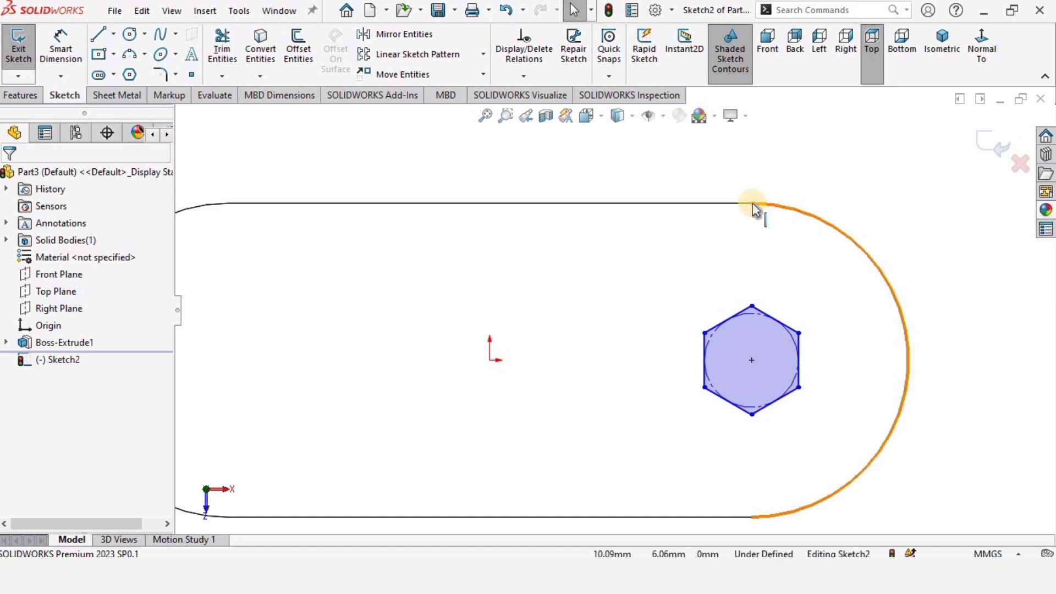
Step: Add a vertical relation between the hexagon's upper vertex and the upper endpoint of the plate's right arc
click(752, 204)
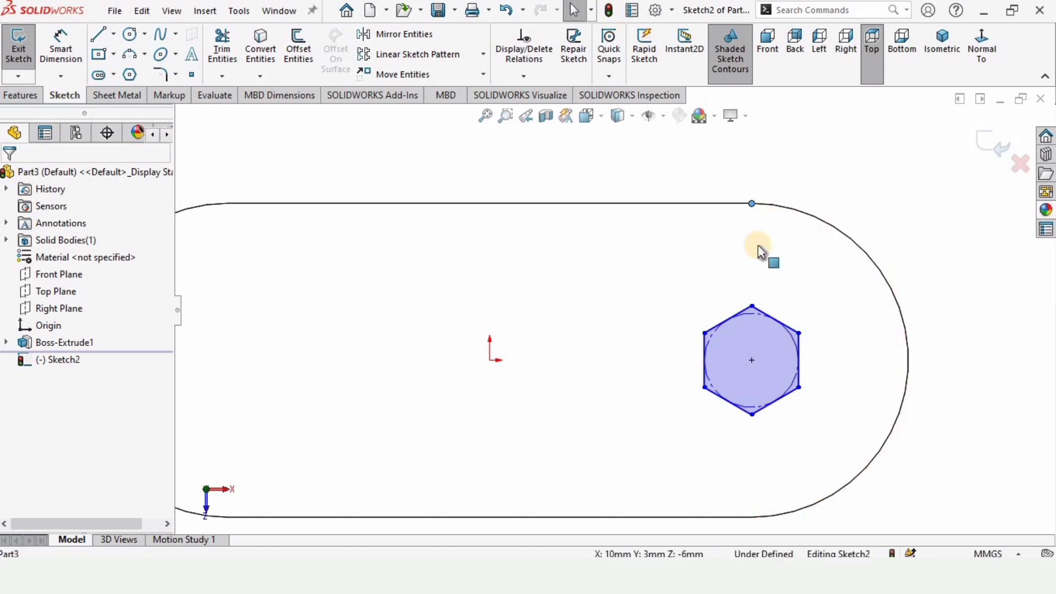
ctrl+click(752, 307)
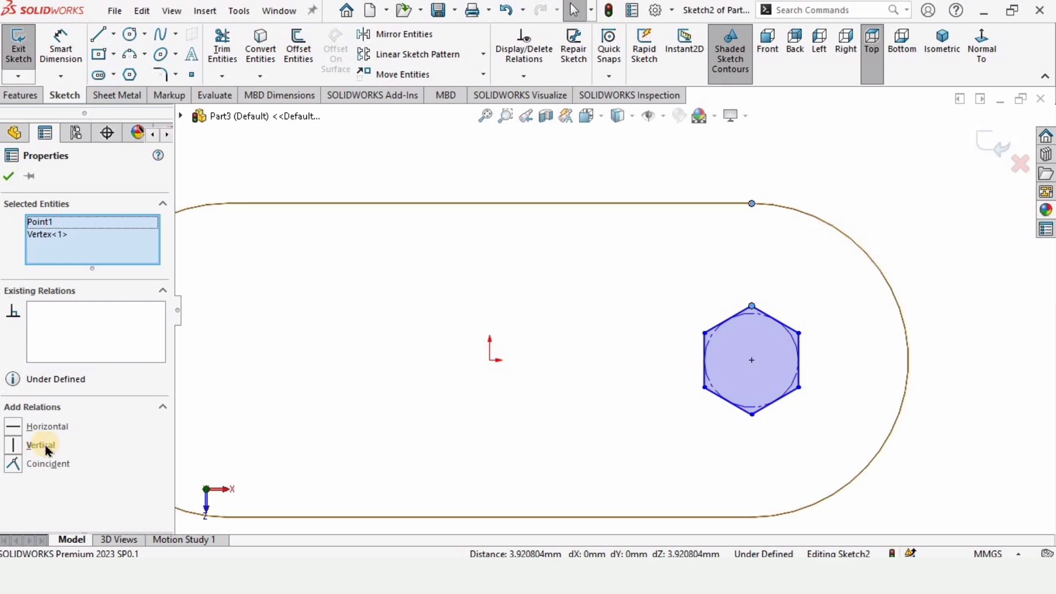
click(38, 447)
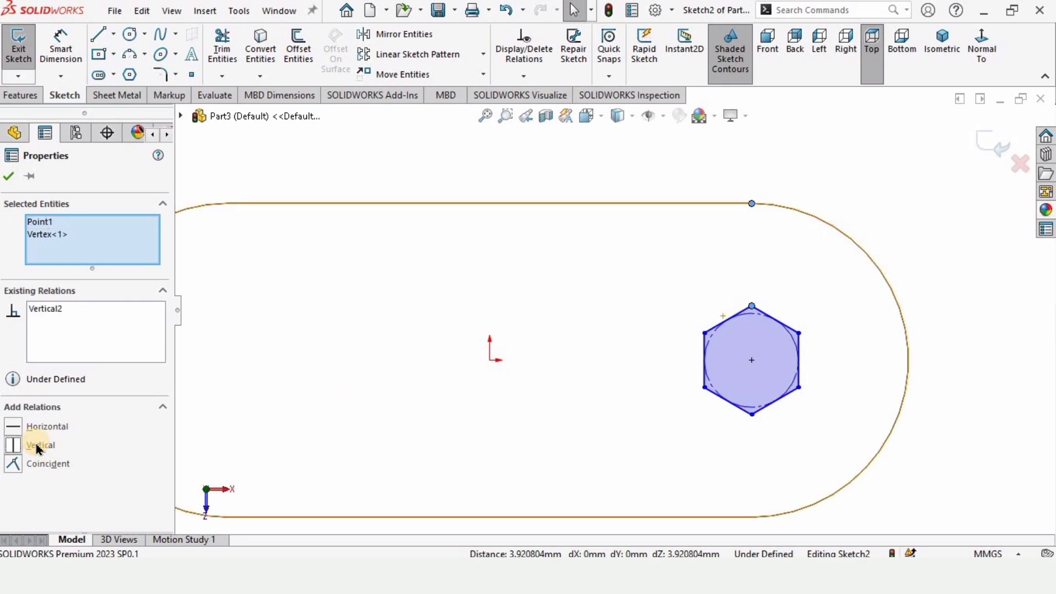
click(9, 177)
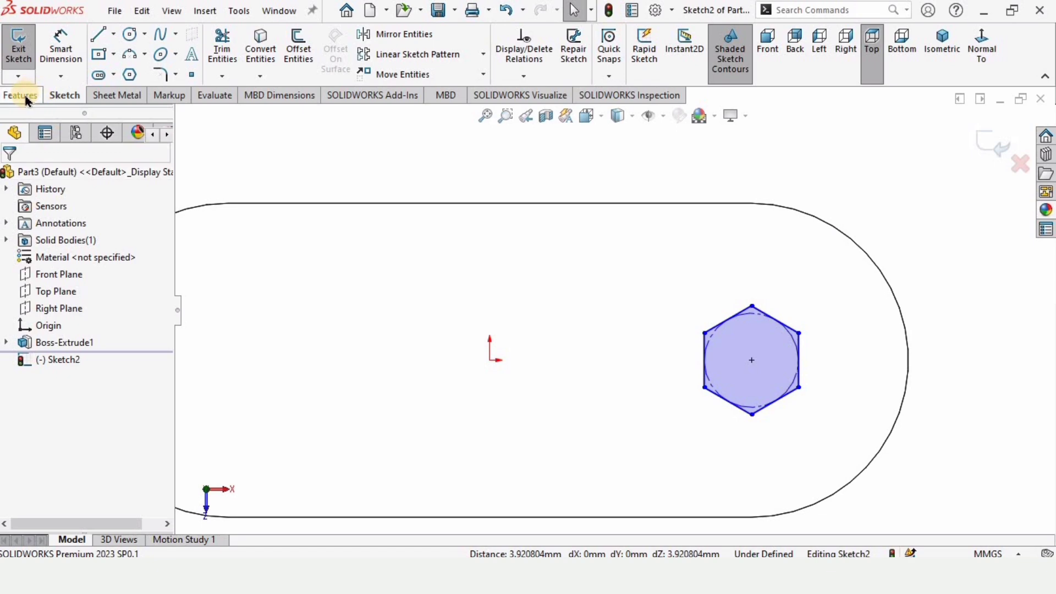
Step: Dimension the hexagon to 3 mm across two opposite flats
click(60, 48)
click(753, 307)
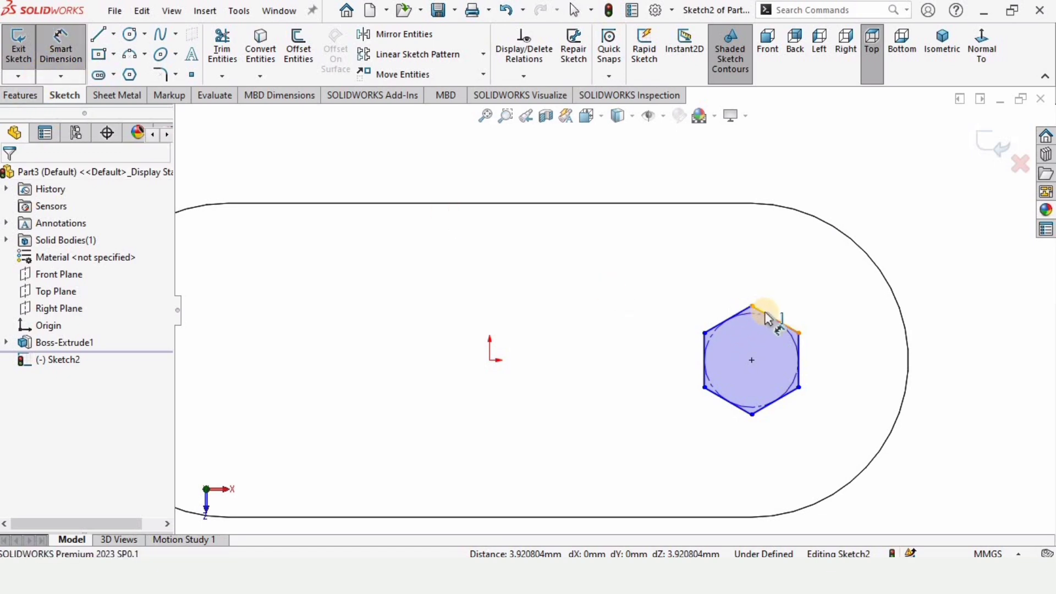
click(739, 413)
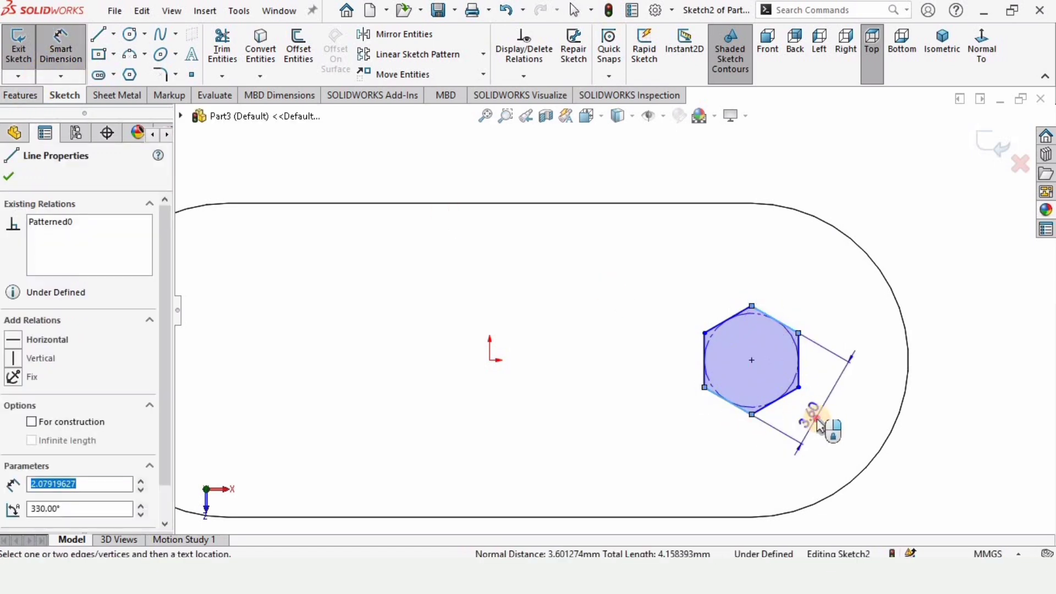
click(814, 424)
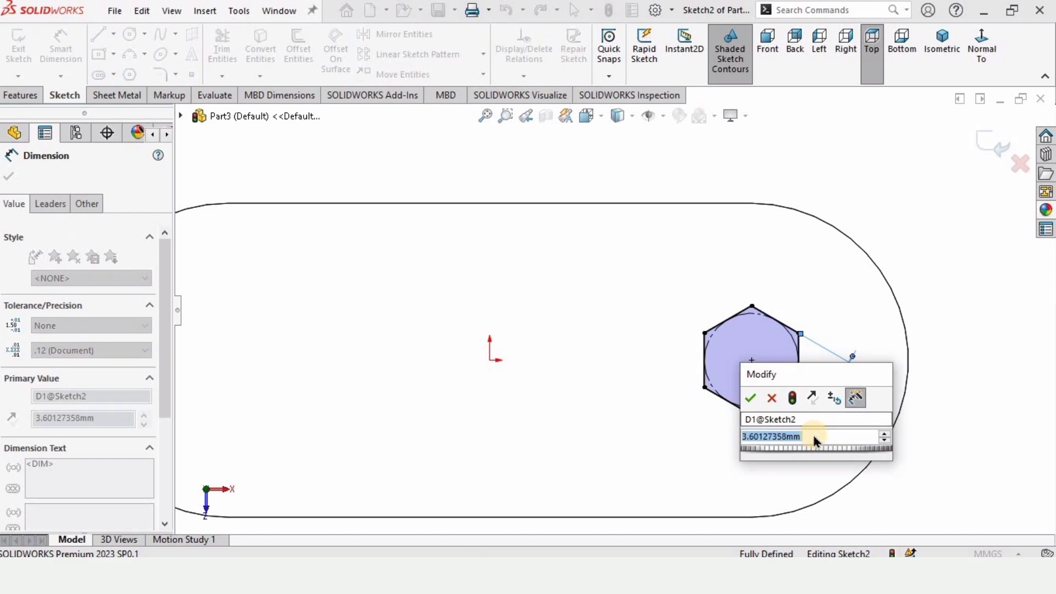
text(3)
key(Return)
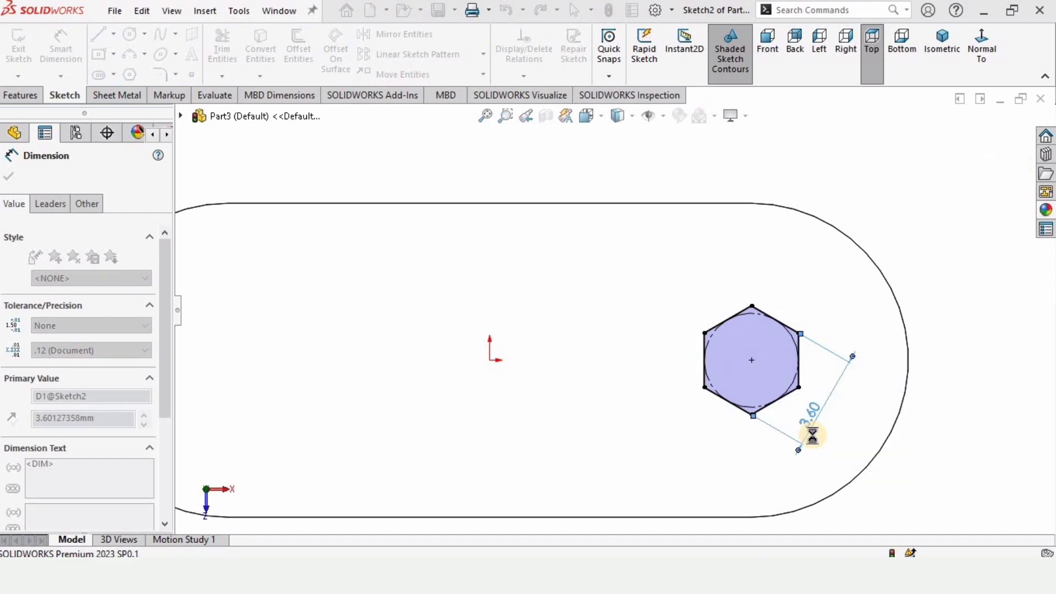
click(9, 176)
Step: Cut the hexagon through the whole plate with an Extruded Cut set to Through All
click(19, 98)
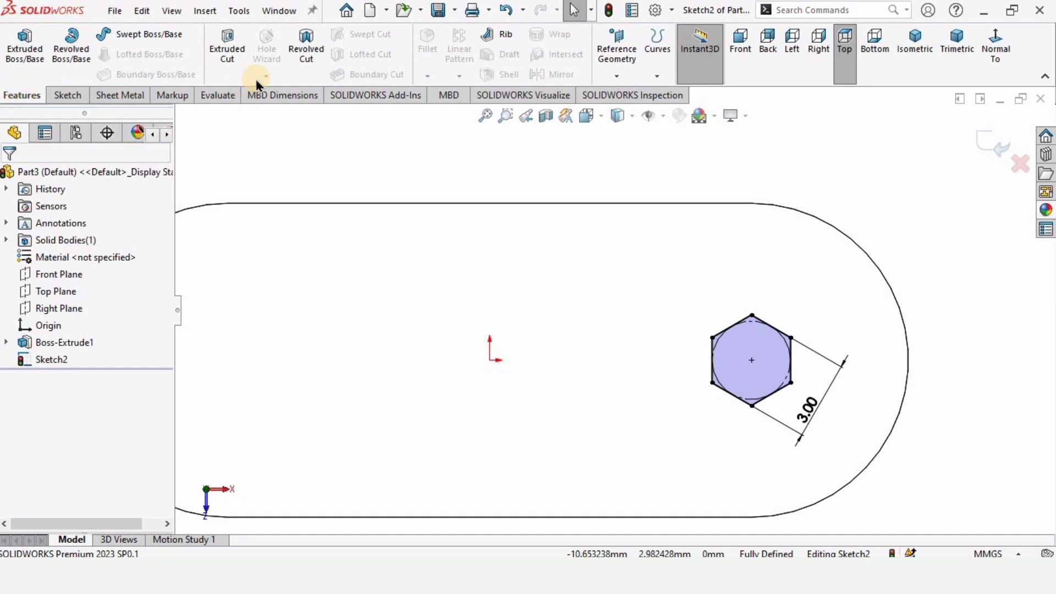
click(225, 55)
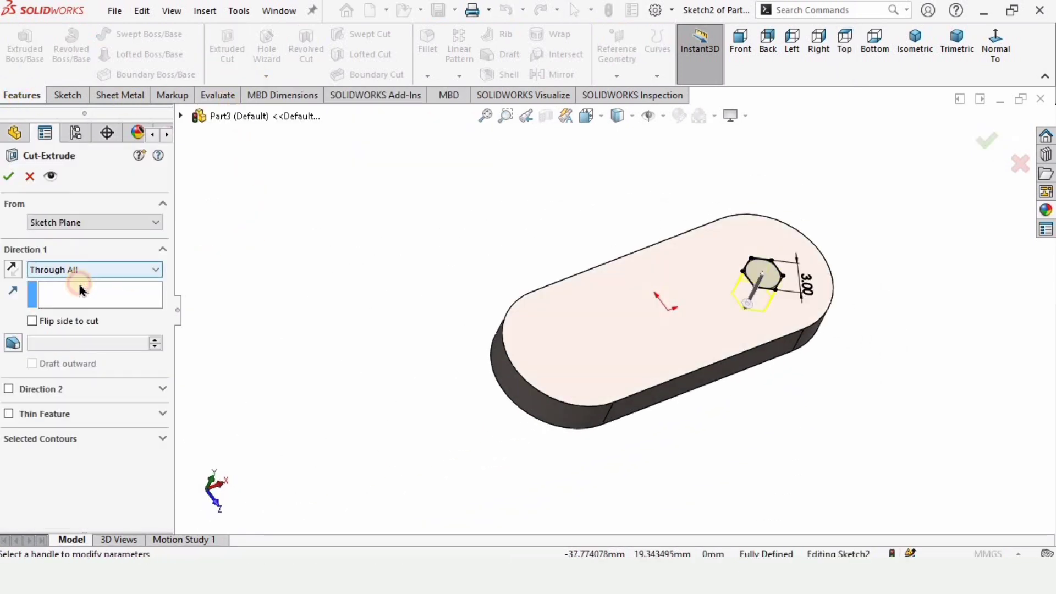
click(93, 270)
click(55, 298)
scroll(733, 286, down, 3)
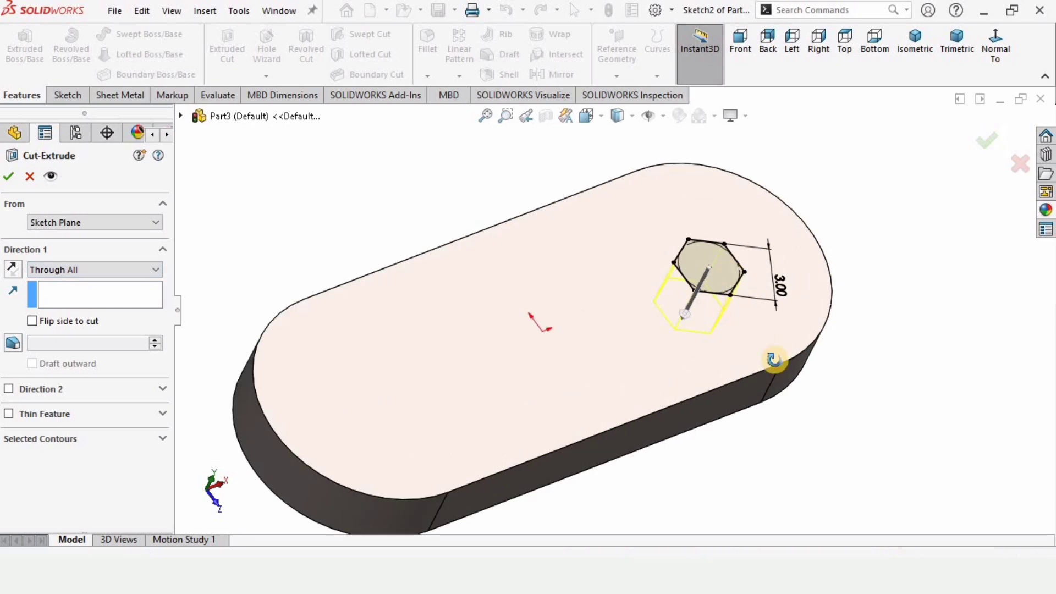
middle_drag(773, 358, 645, 276)
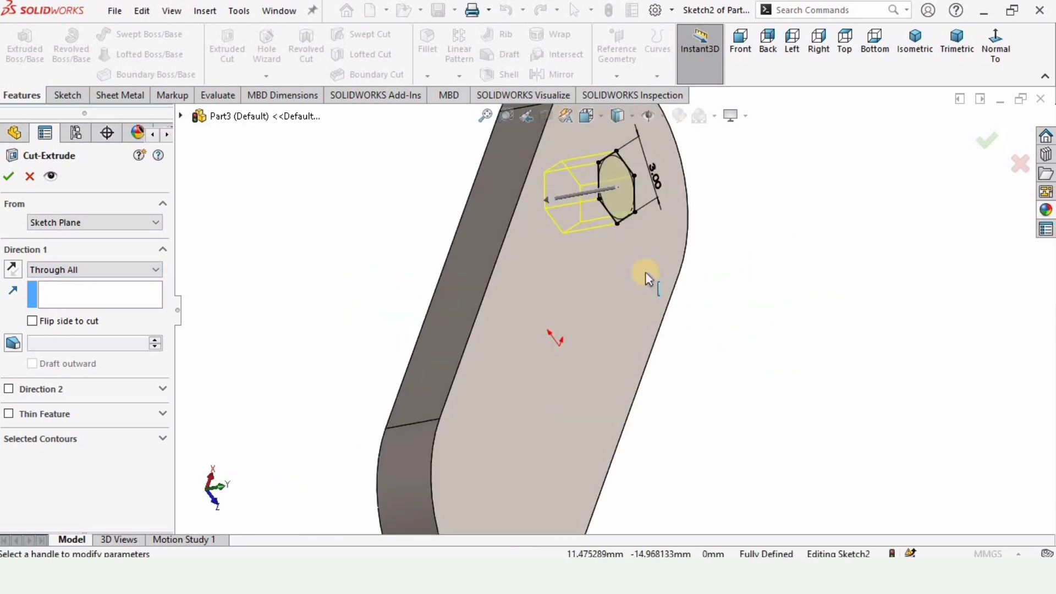
click(8, 179)
middle_drag(679, 231, 593, 265)
scroll(592, 262, up, 4)
middle_drag(546, 314, 516, 330)
scroll(511, 331, down, 3)
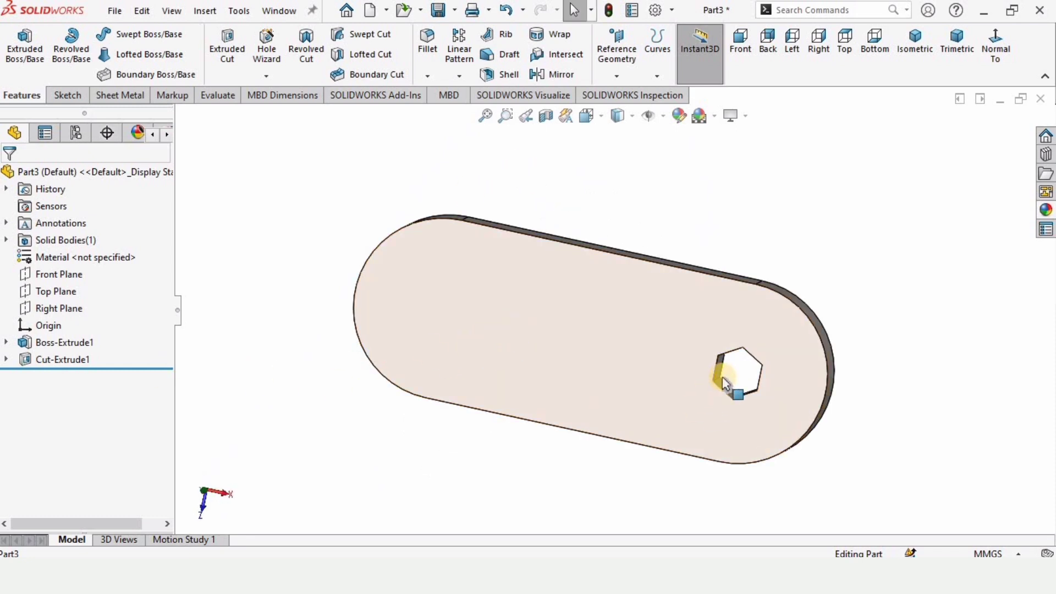
Step: Copy the hexagonal cut onto the plate's top face near the left rounded end, deleting the copy's external relations
scroll(708, 354, down, 2)
click(342, 301)
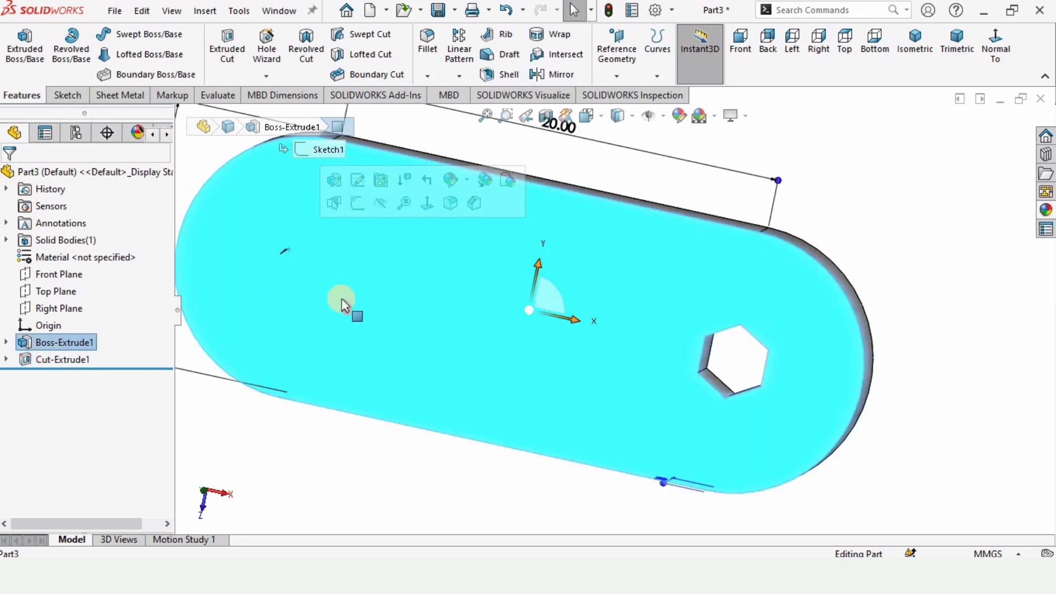
scroll(347, 298, up, 3)
click(388, 252)
middle_drag(601, 288, 460, 371)
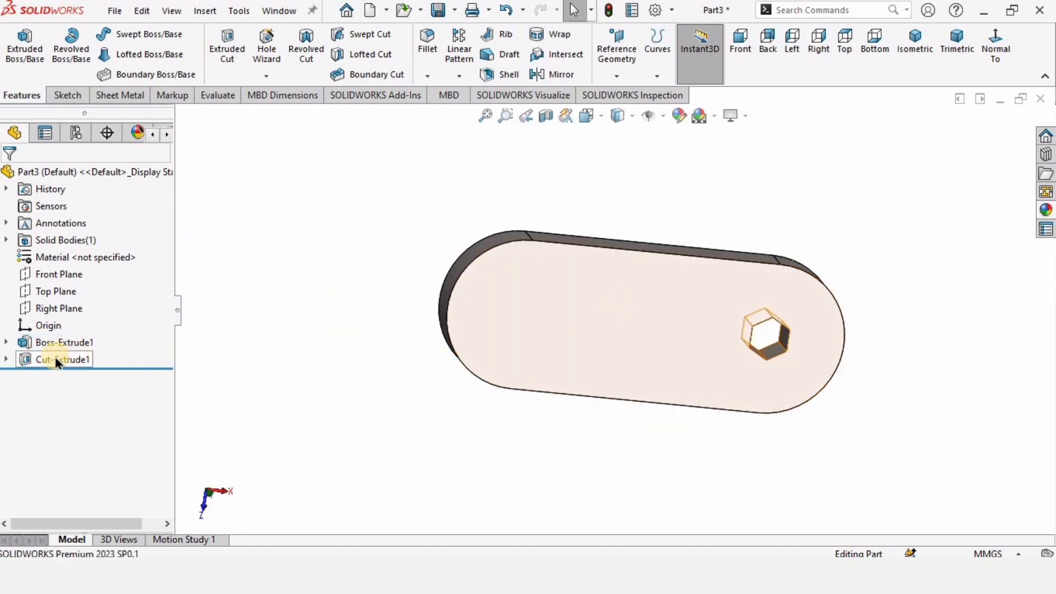
drag(57, 363, 88, 356)
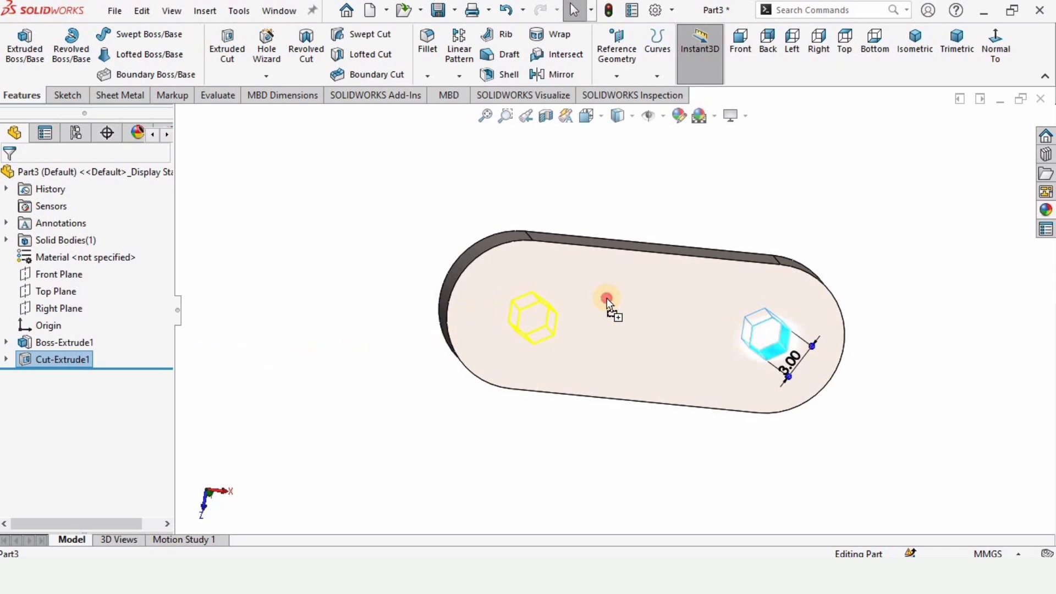
drag(609, 324, 558, 333)
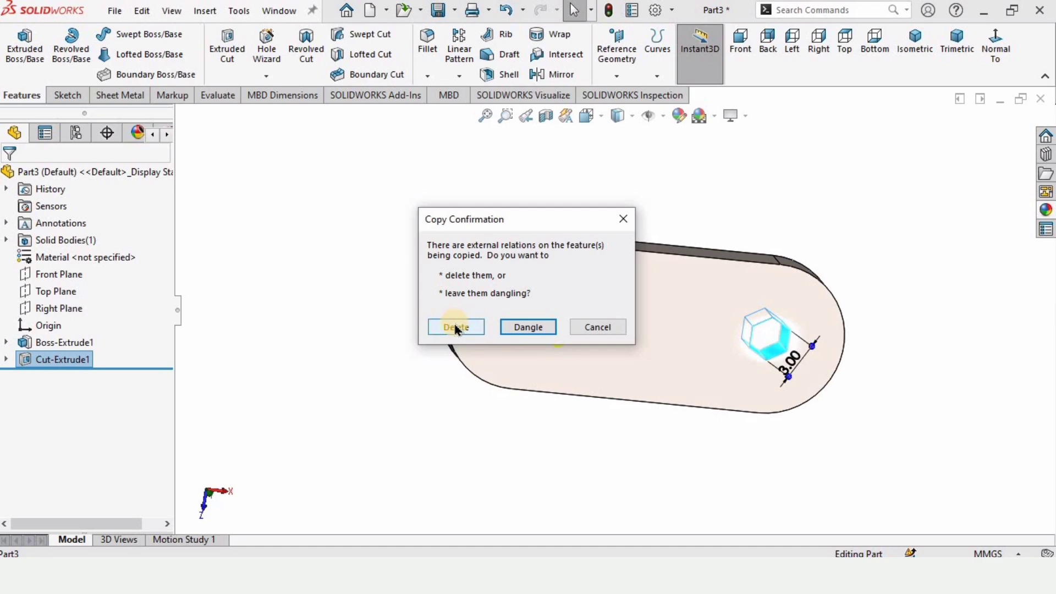
click(455, 328)
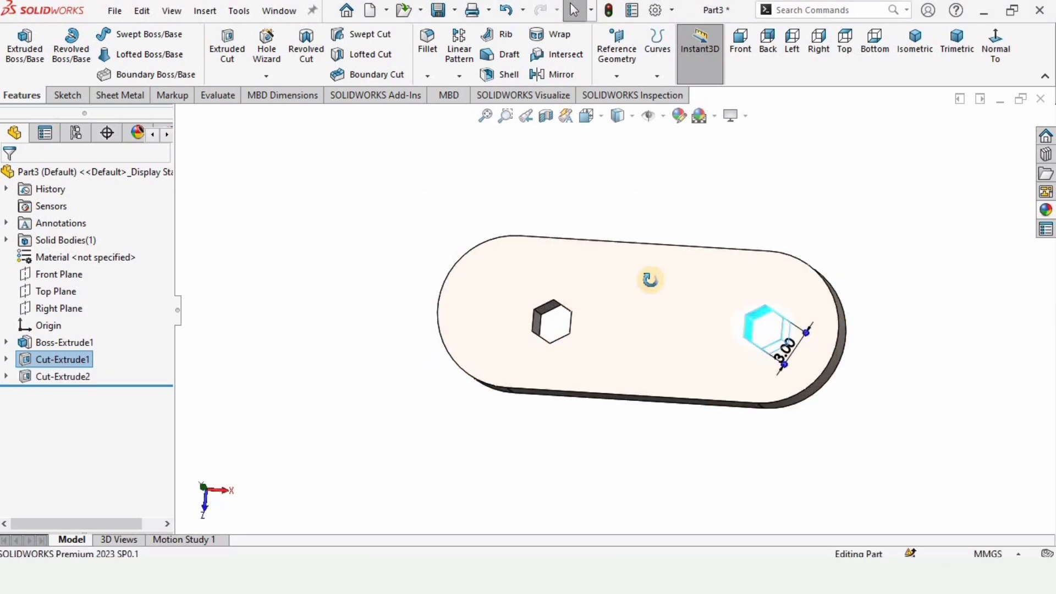
scroll(645, 330, down, 3)
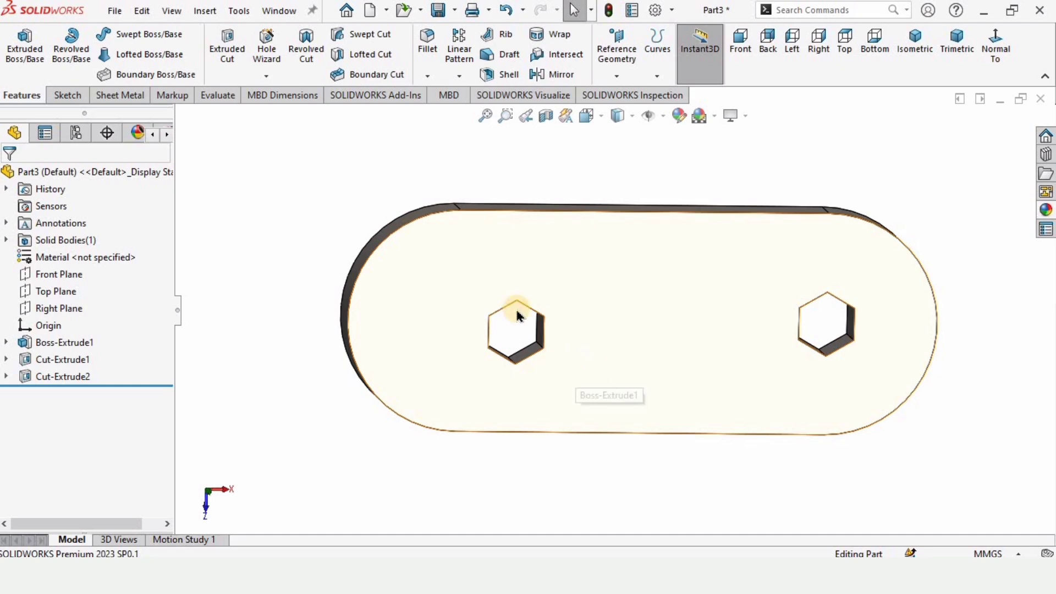
middle_drag(517, 315, 553, 268)
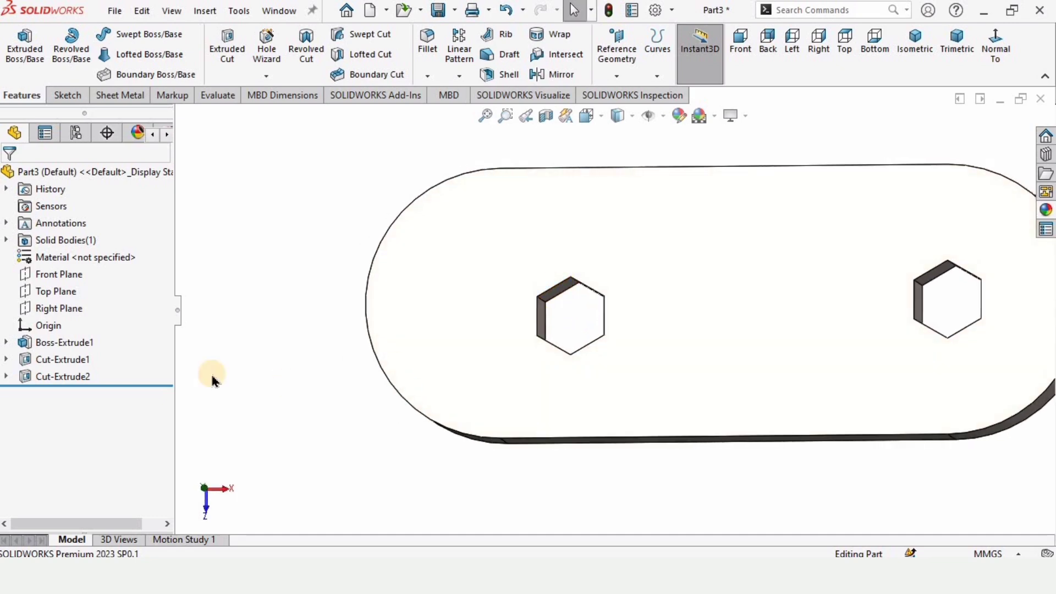
Step: In the copied cut's sketch, add a vertical relation between the left hexagon's upper vertex and the upper endpoint of the plate's left arc
scroll(608, 311, down, 3)
middle_drag(608, 312, 547, 295)
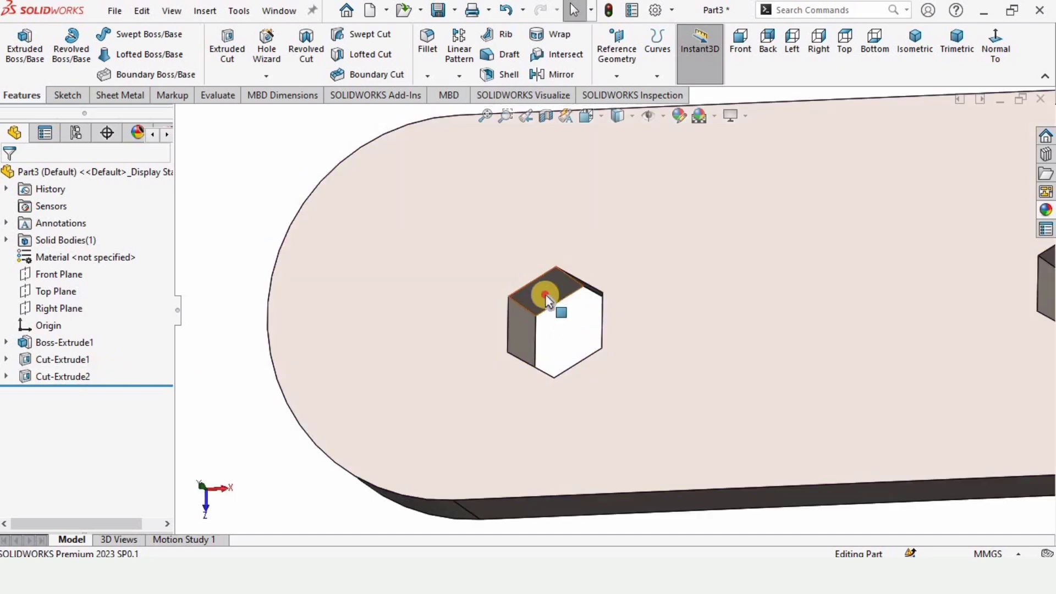
click(547, 301)
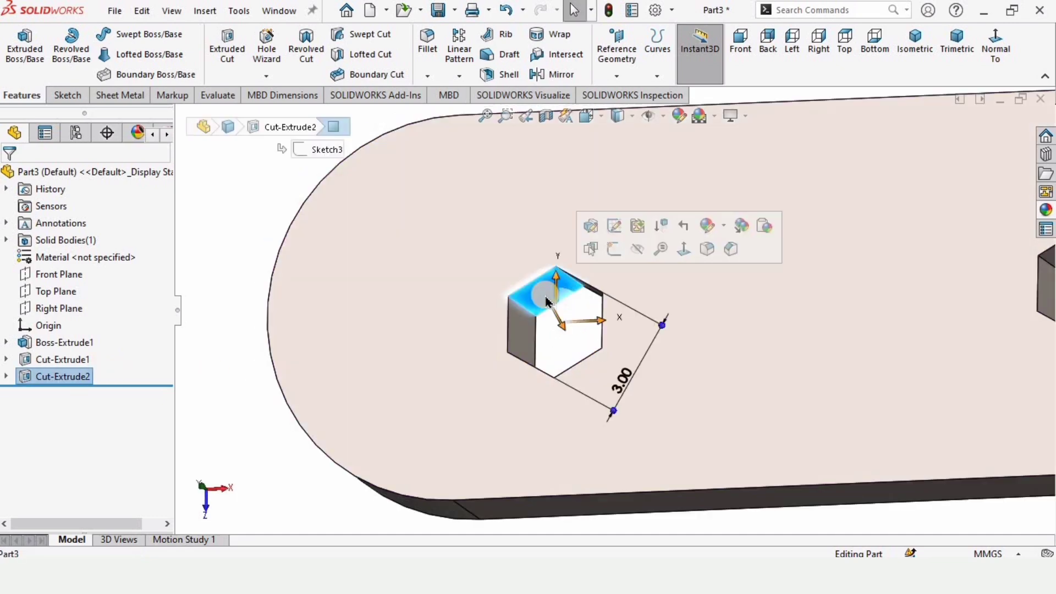
click(615, 225)
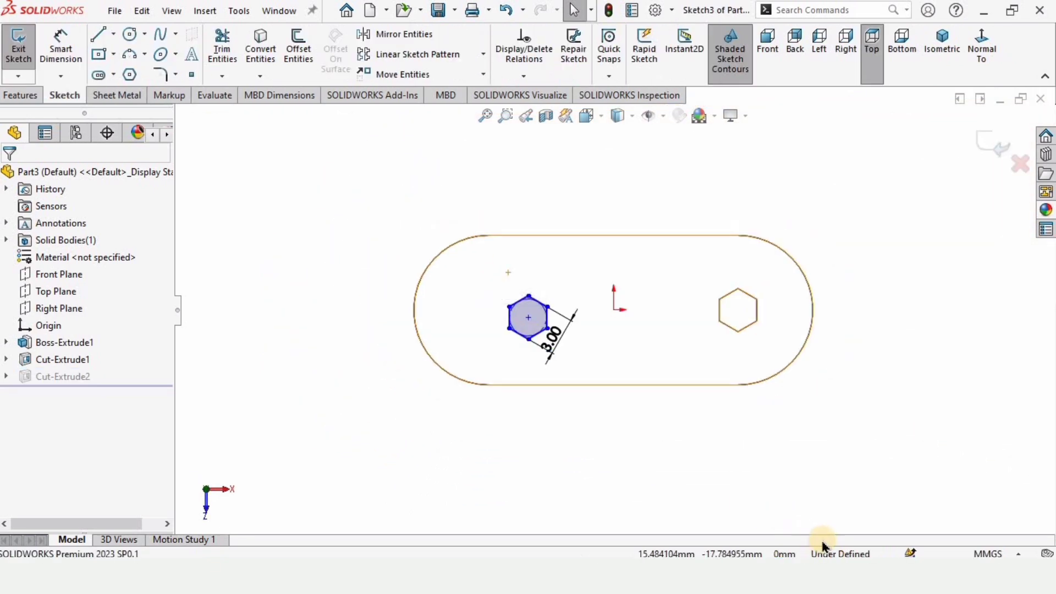
scroll(495, 250, down, 2)
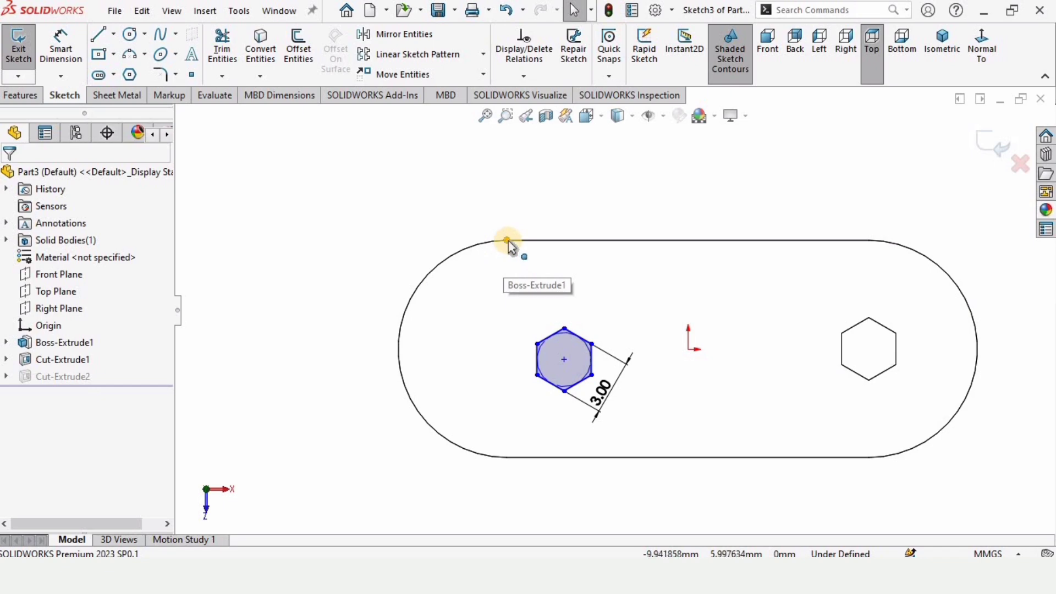
click(507, 241)
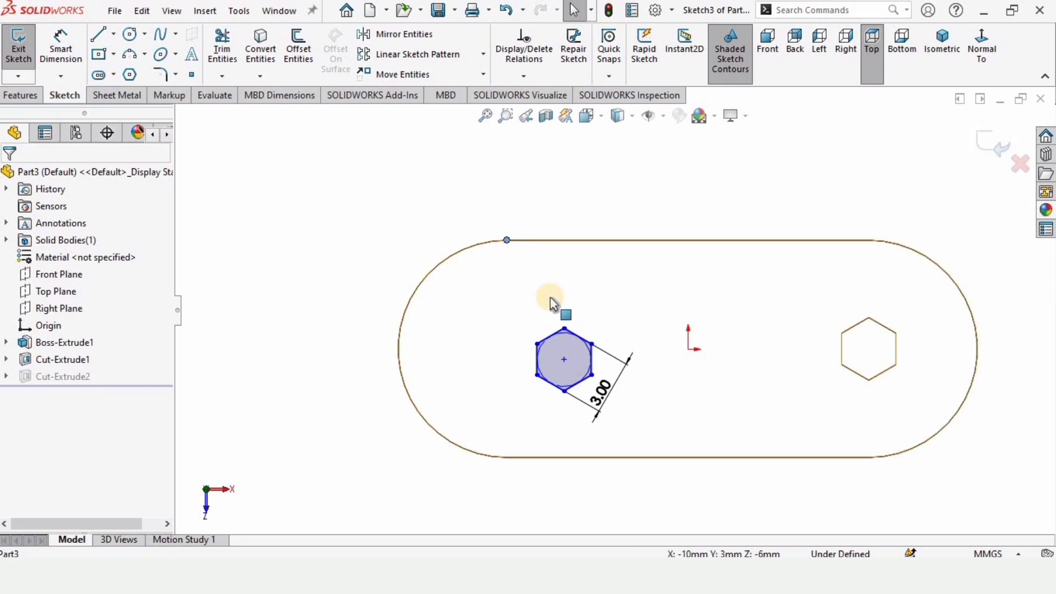
ctrl+click(564, 329)
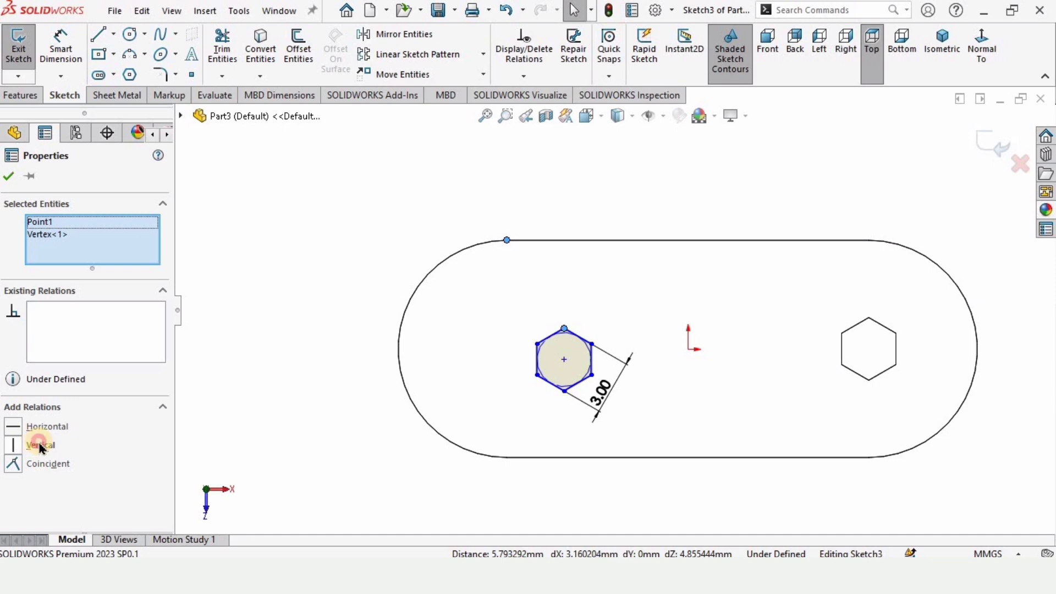
click(40, 445)
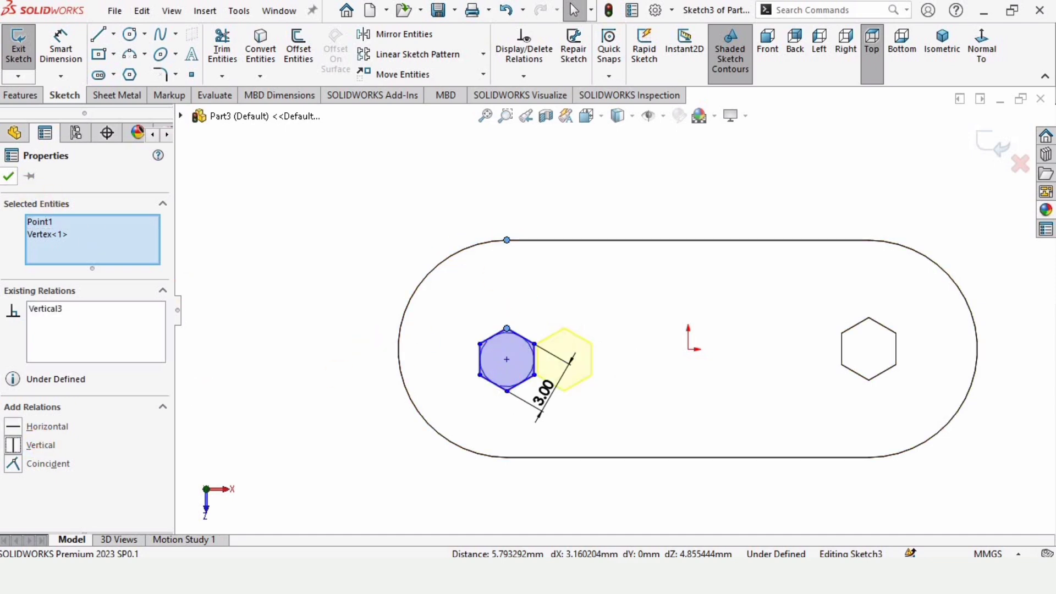
click(8, 176)
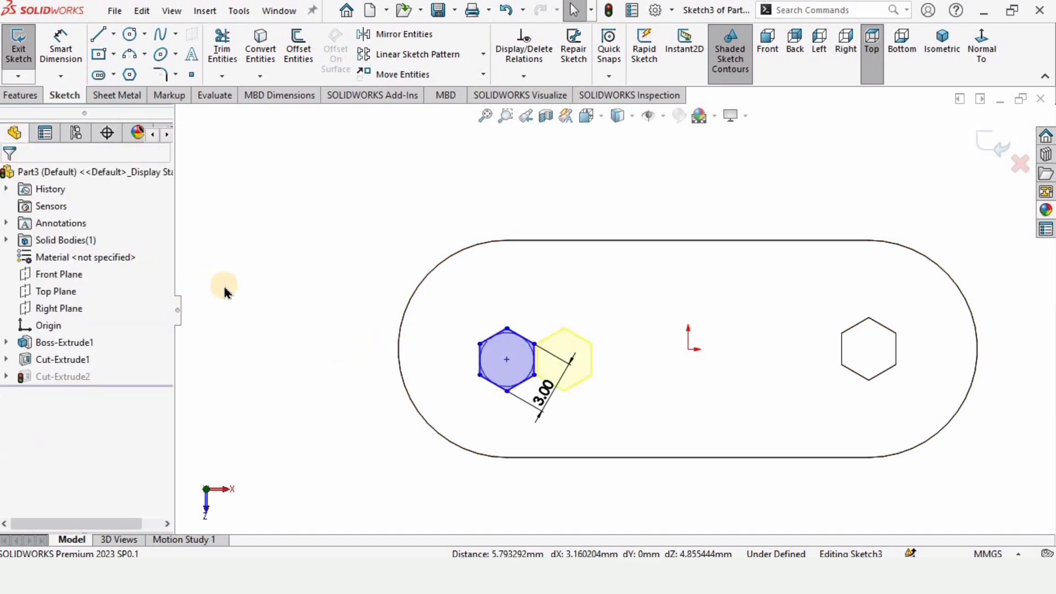
click(996, 144)
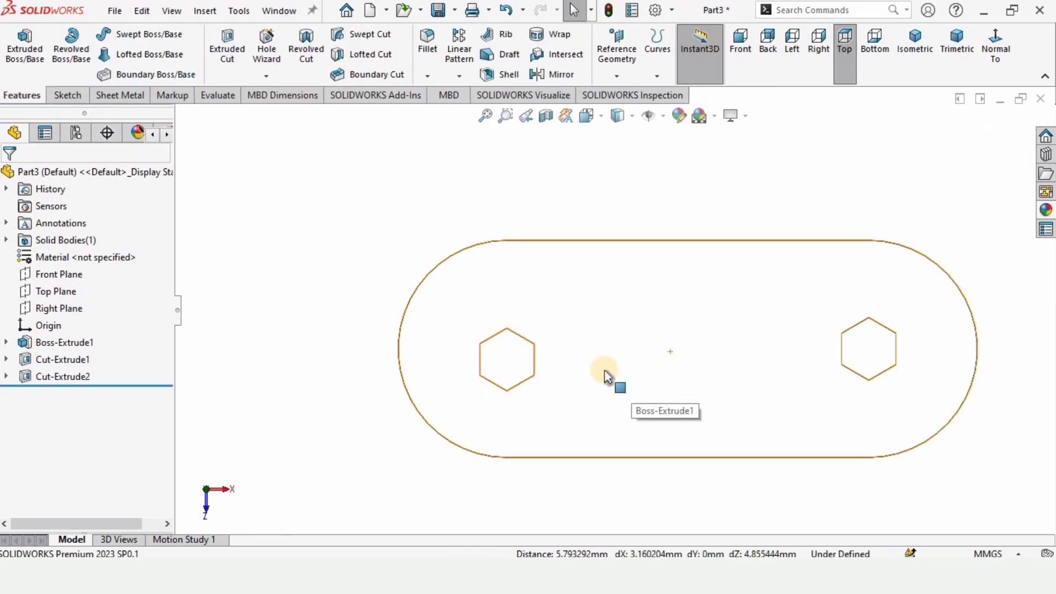
Step: In the copied cut's sketch, make the left hexagon's upper vertex horizontal with the right hexagonal hole's upper vertex, and rebuild the cut
middle_drag(577, 369, 575, 368)
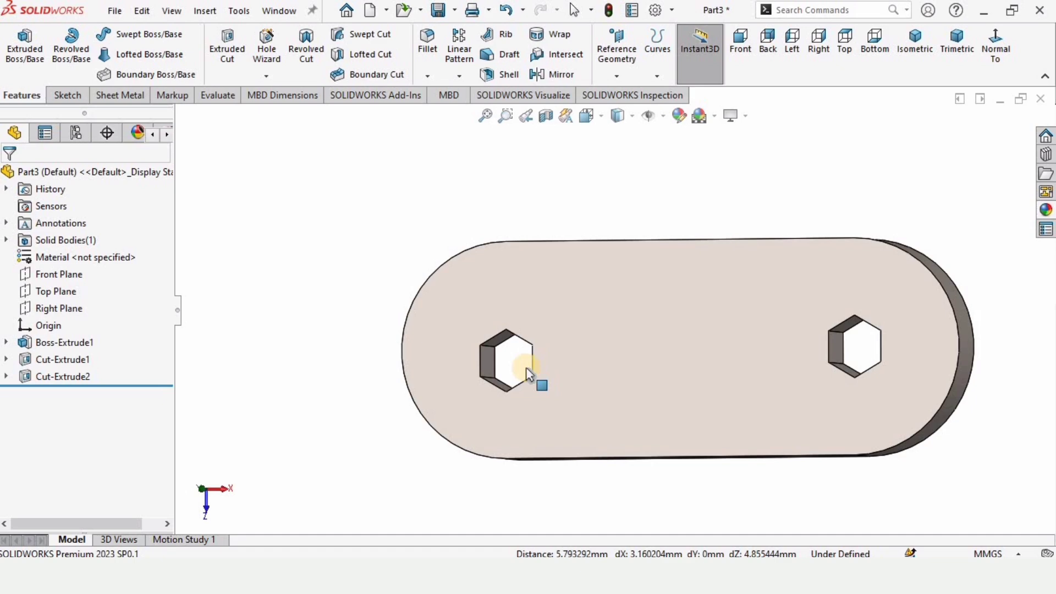
click(492, 363)
click(568, 309)
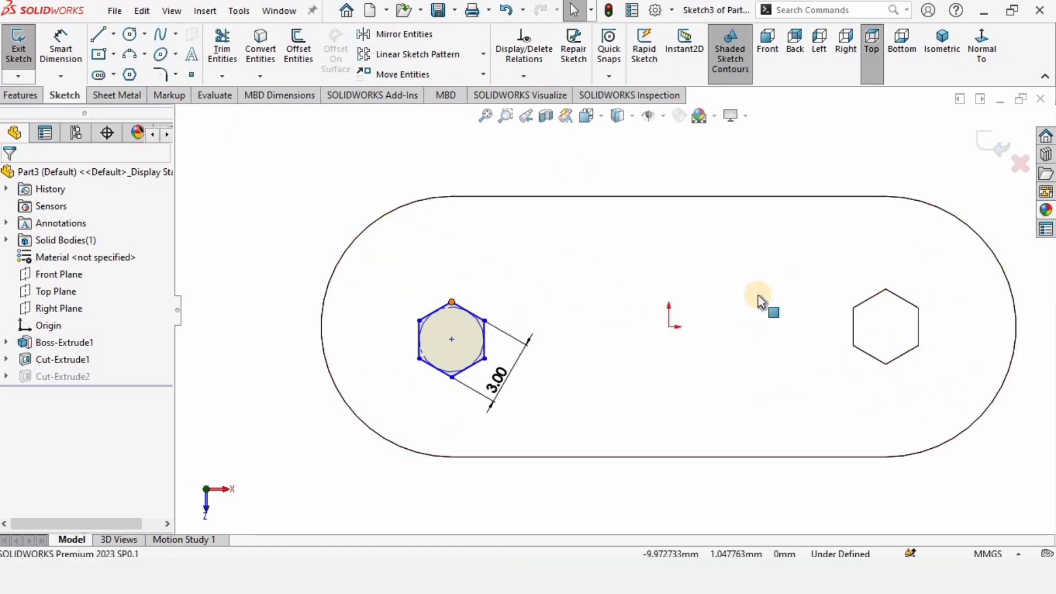
click(886, 289)
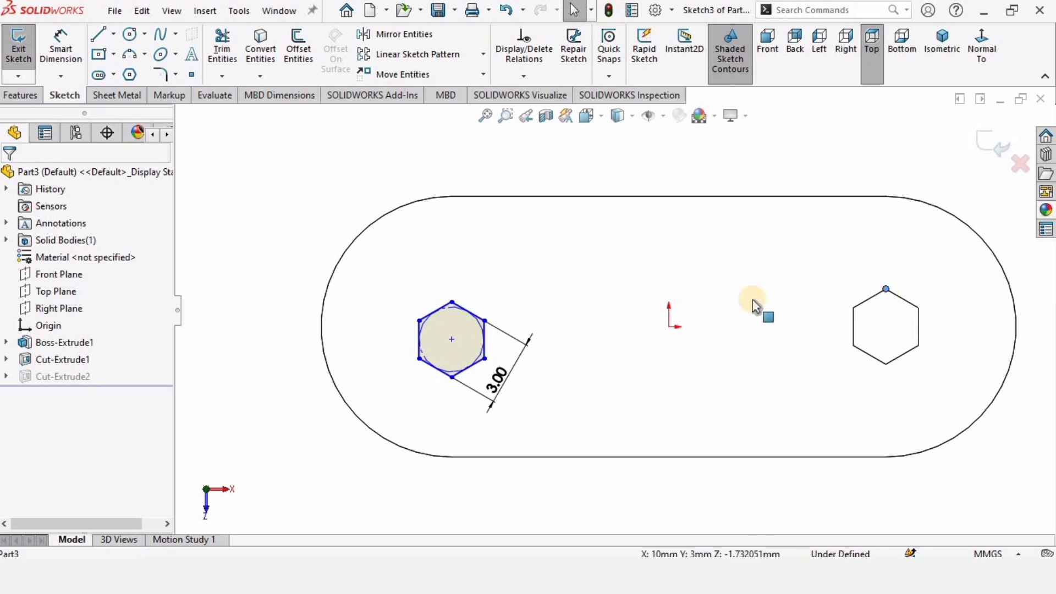
ctrl+click(452, 303)
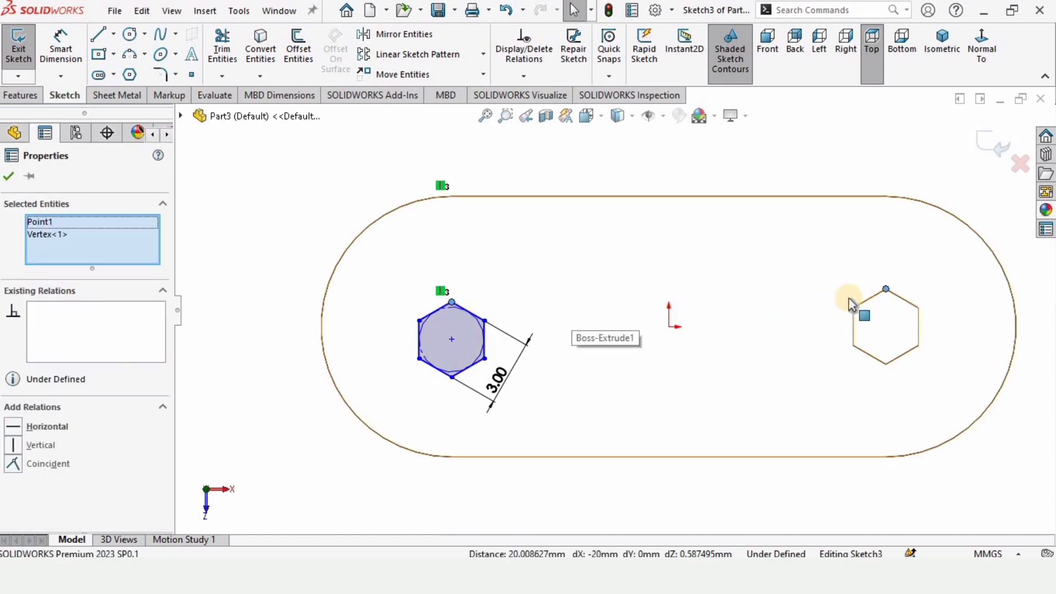
click(42, 427)
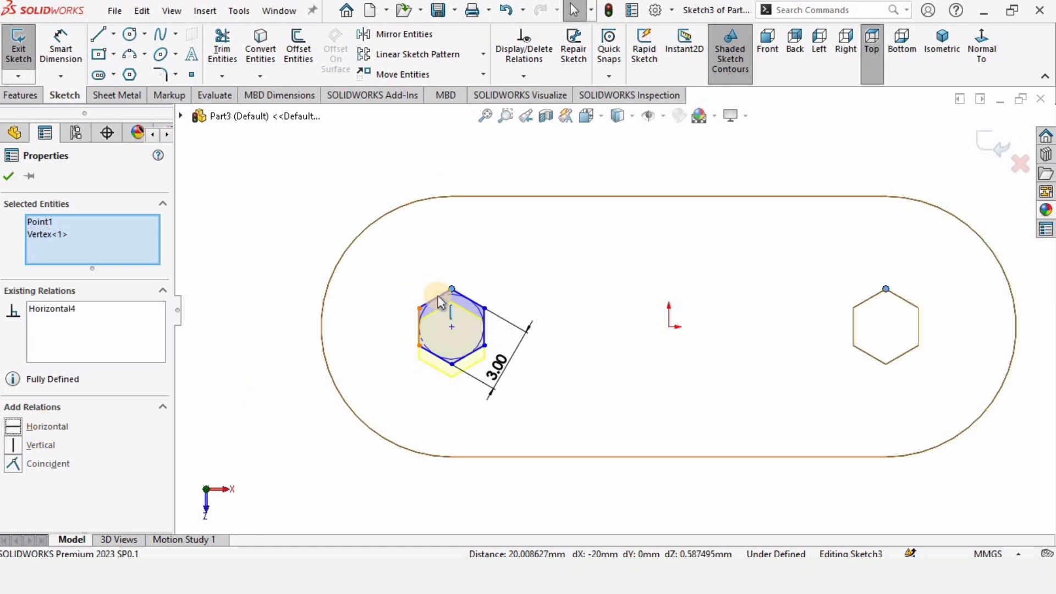
drag(436, 306, 440, 297)
scroll(456, 321, down, 1)
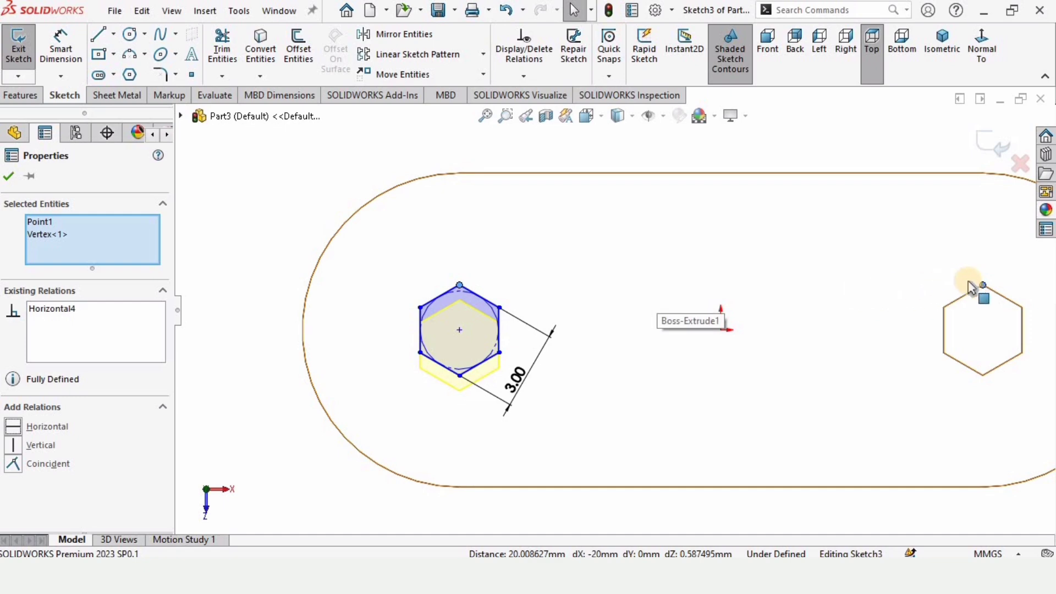
click(8, 176)
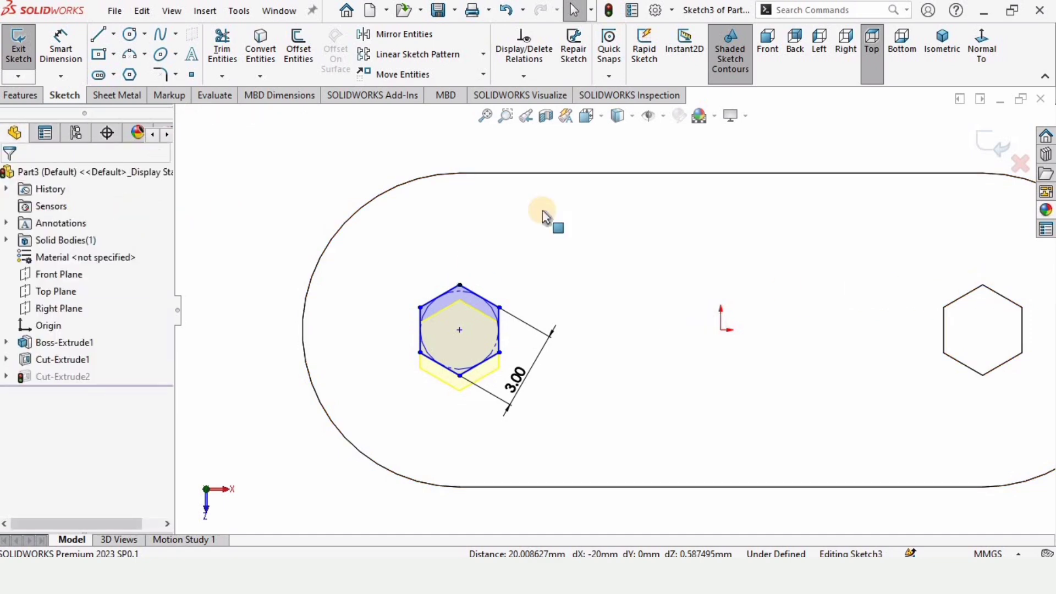
click(981, 144)
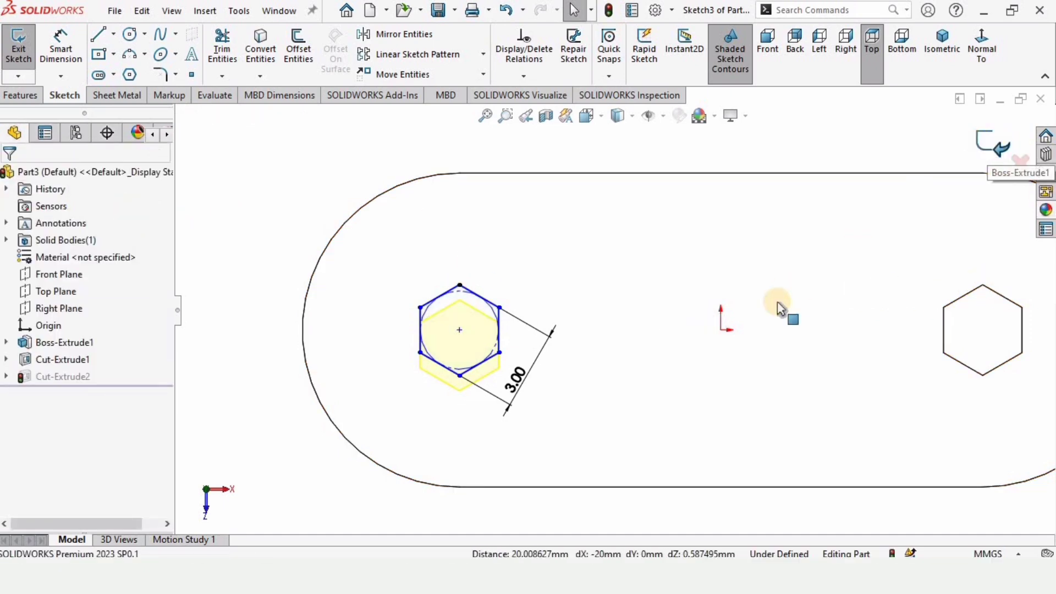
middle_drag(352, 337, 481, 226)
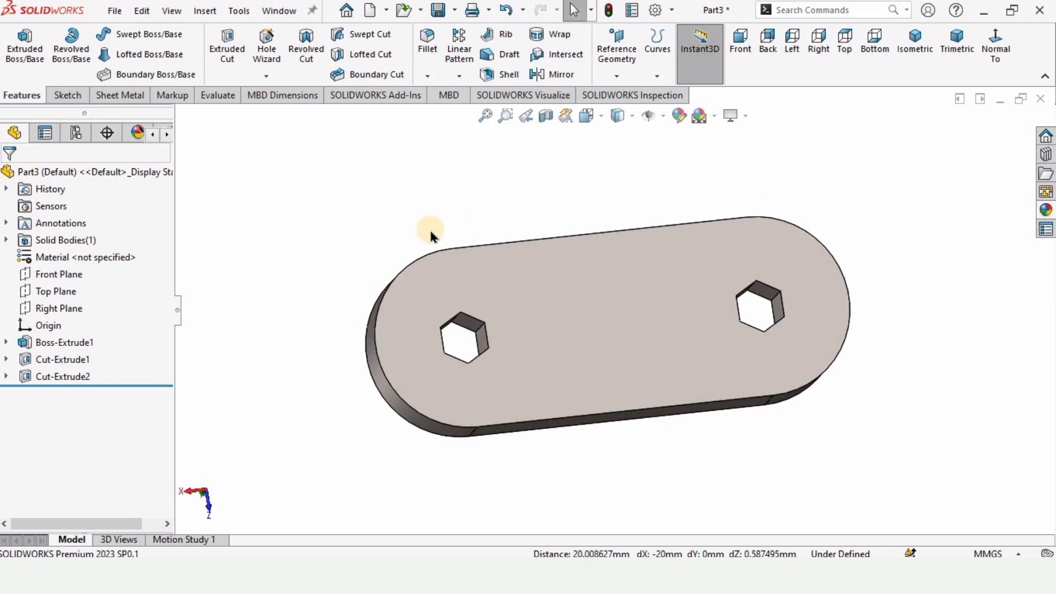